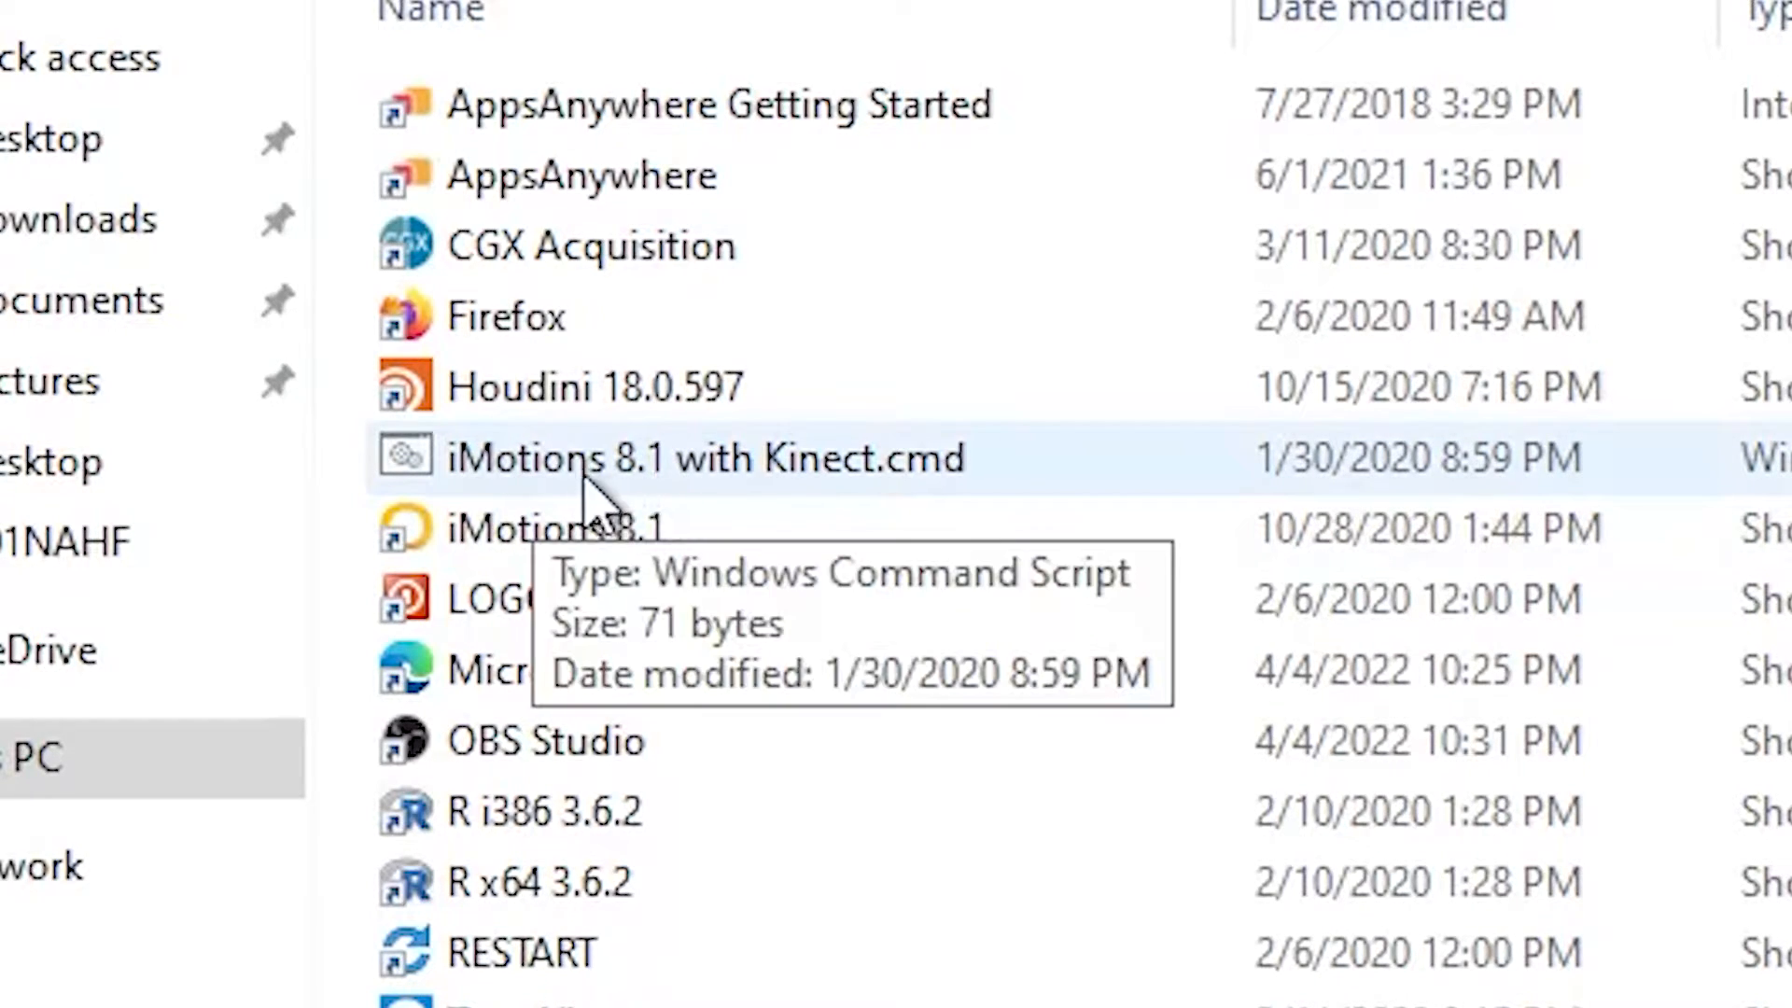
Step: Launch iMotions with the "iMotions 8.1 with Kinect.cmd" script
click(765, 476)
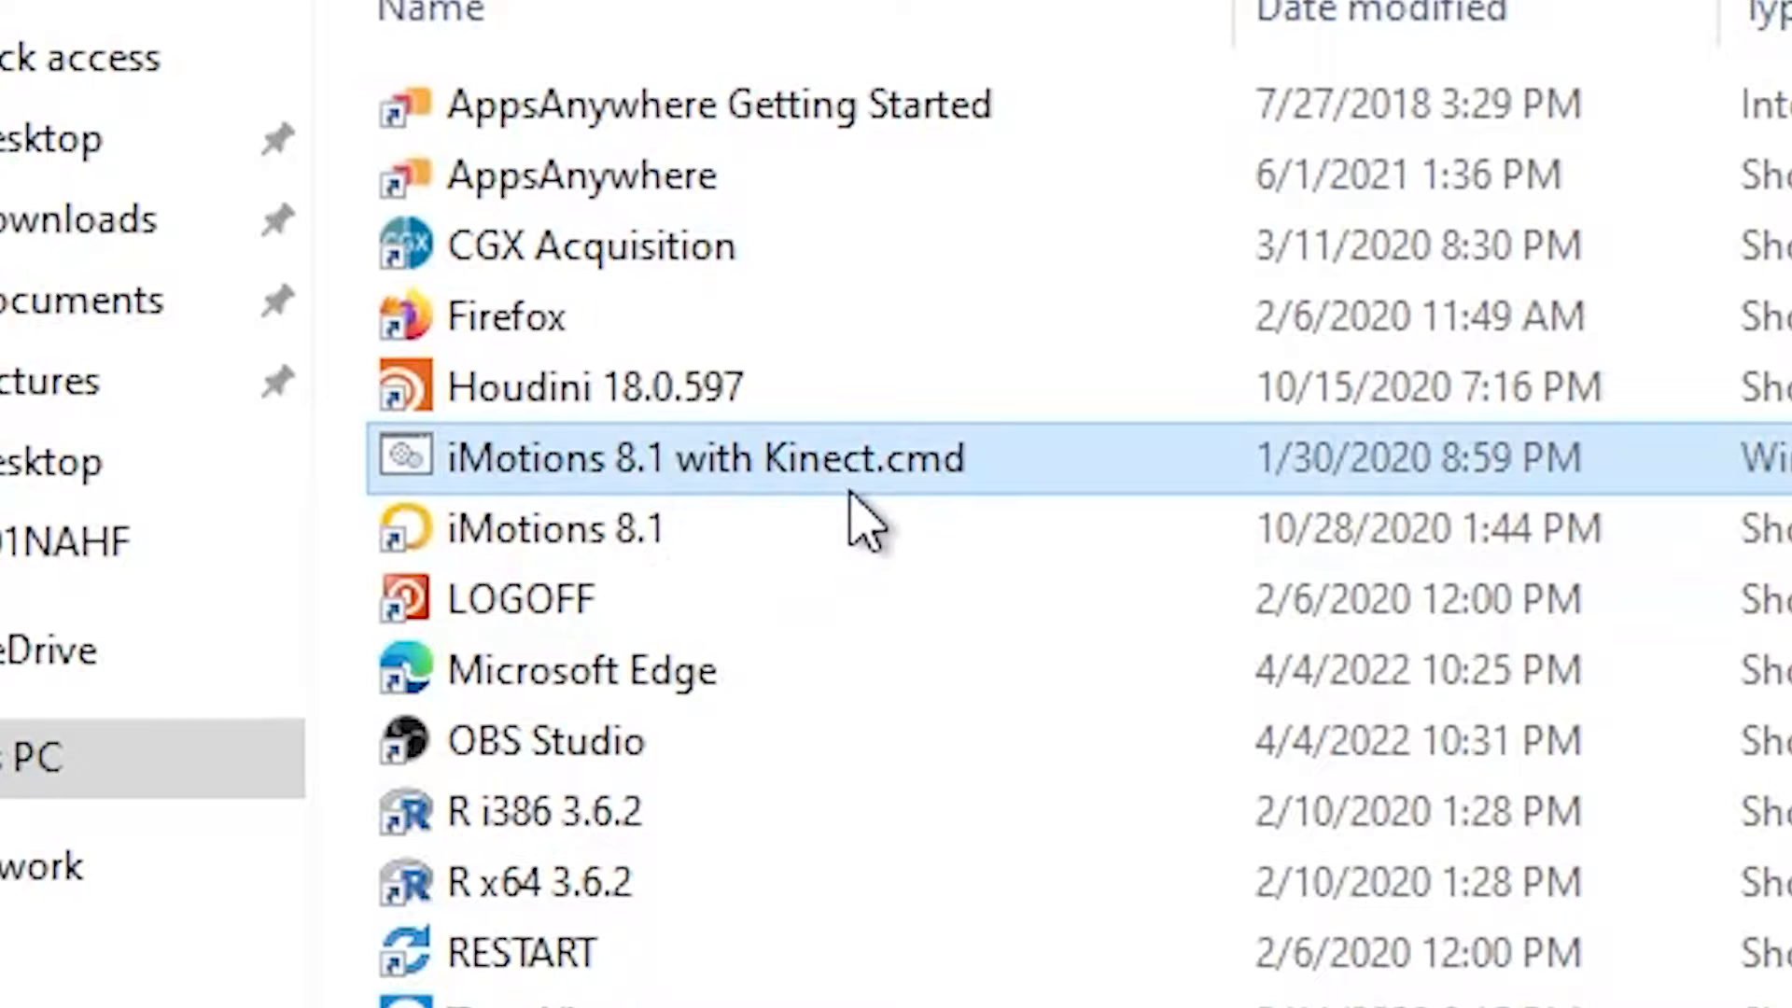
double_click(688, 457)
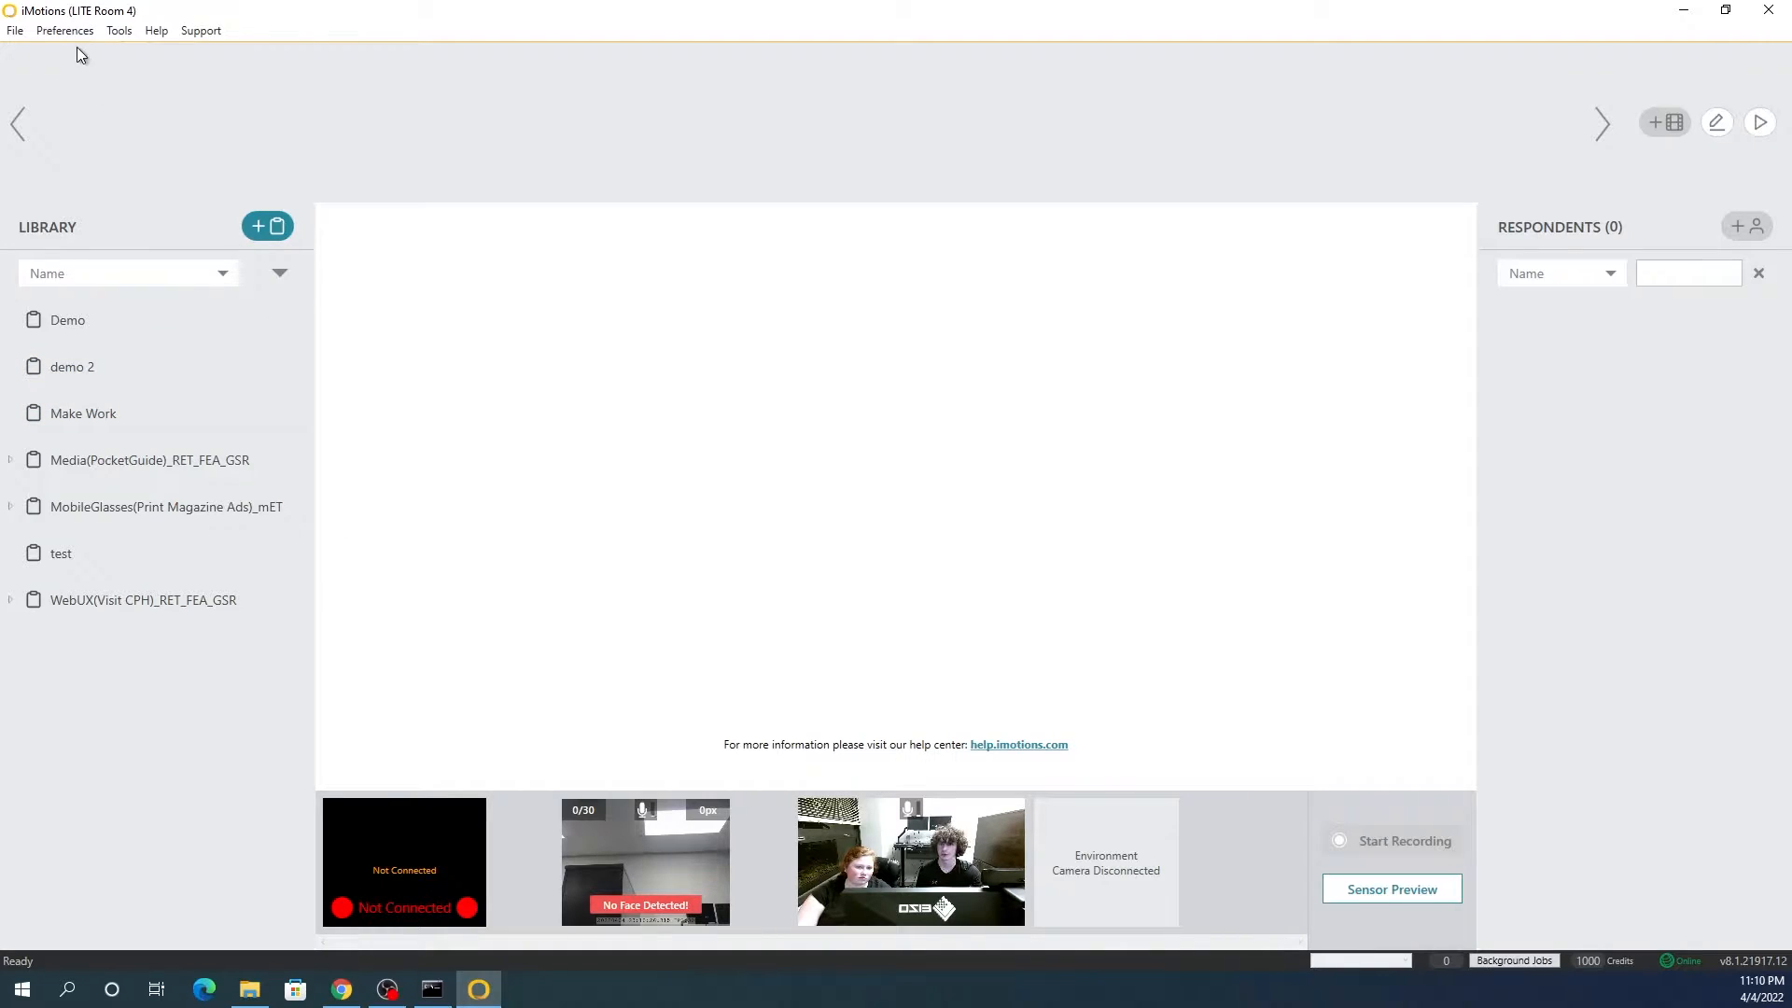
Step: Set the eye tracking host in the global settings to the Tobii Pro Spectrum at 169.254.8.8
click(64, 31)
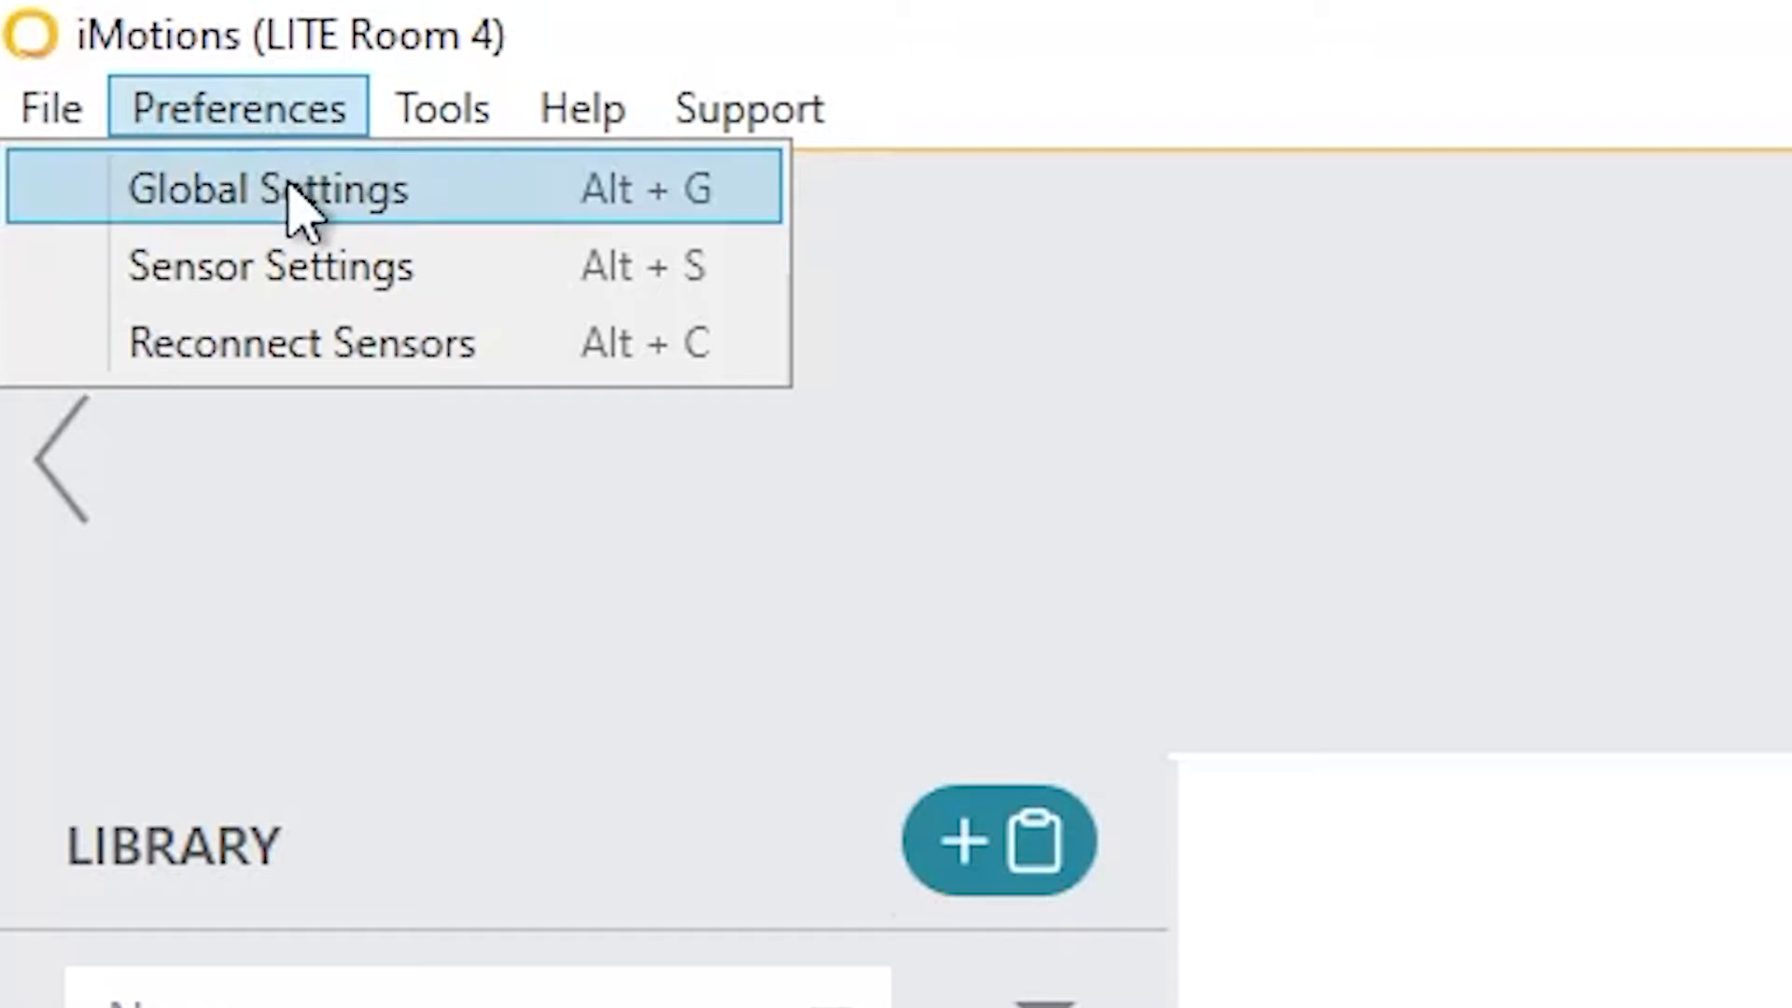
click(299, 201)
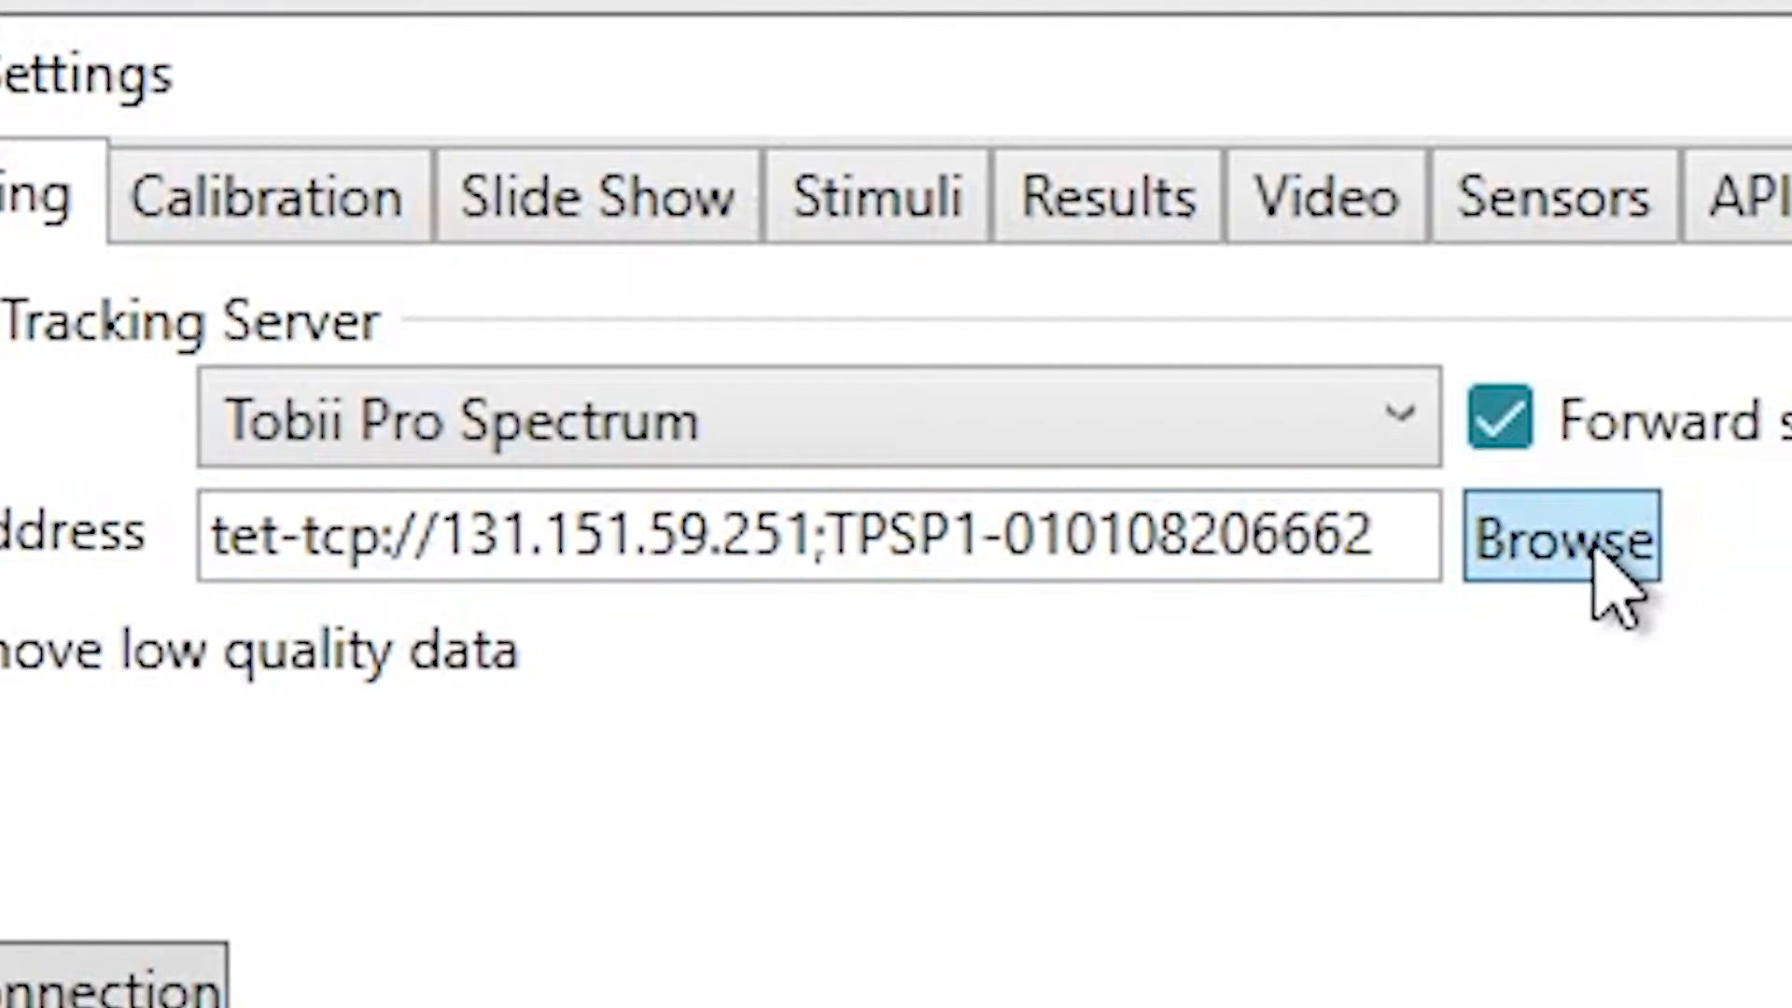
click(1592, 549)
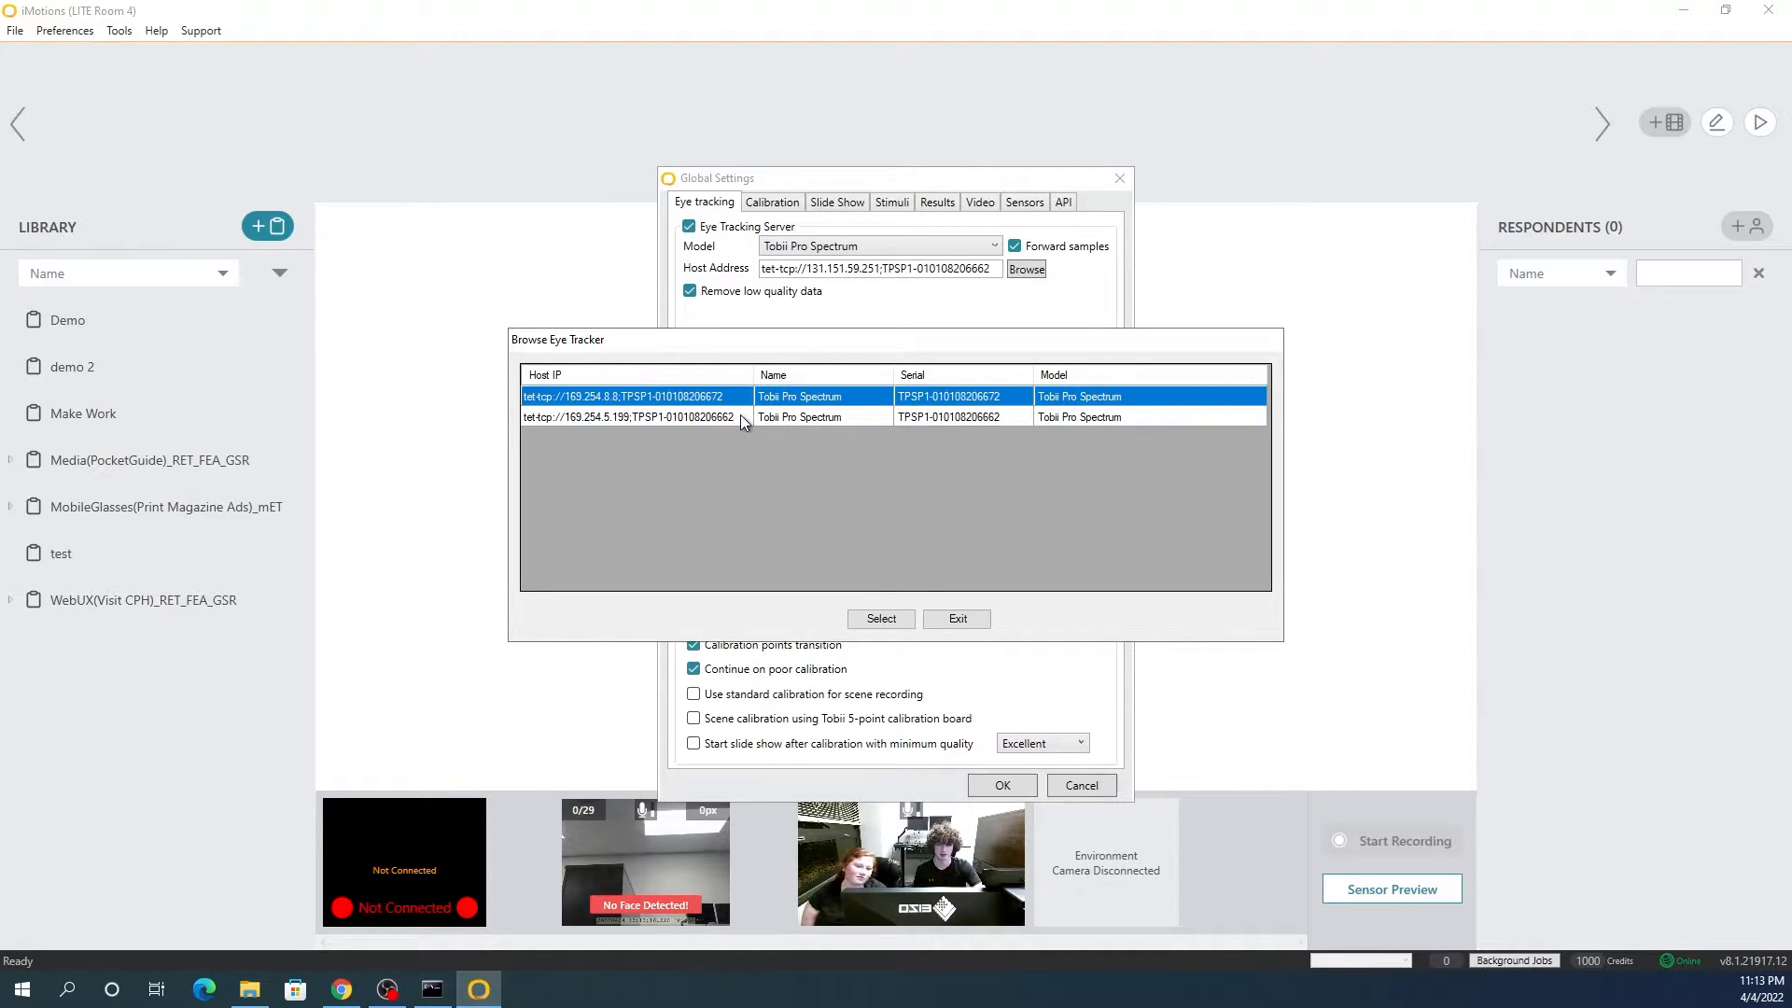
click(881, 619)
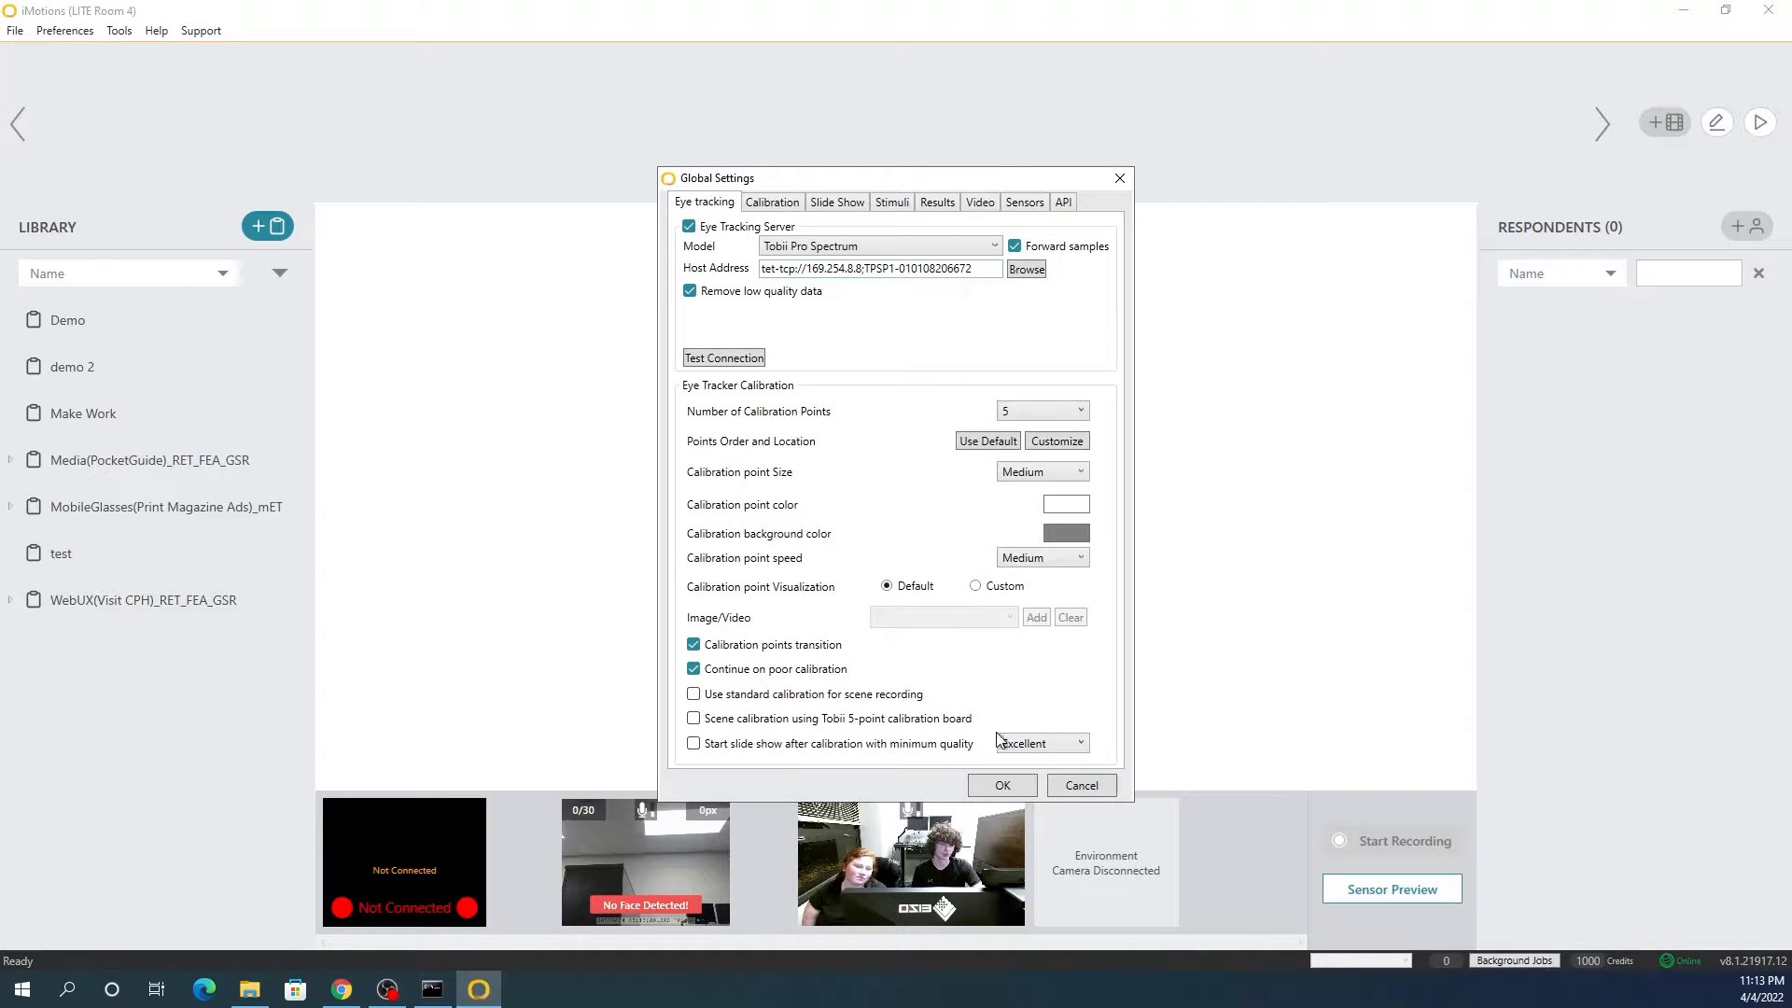
click(1003, 785)
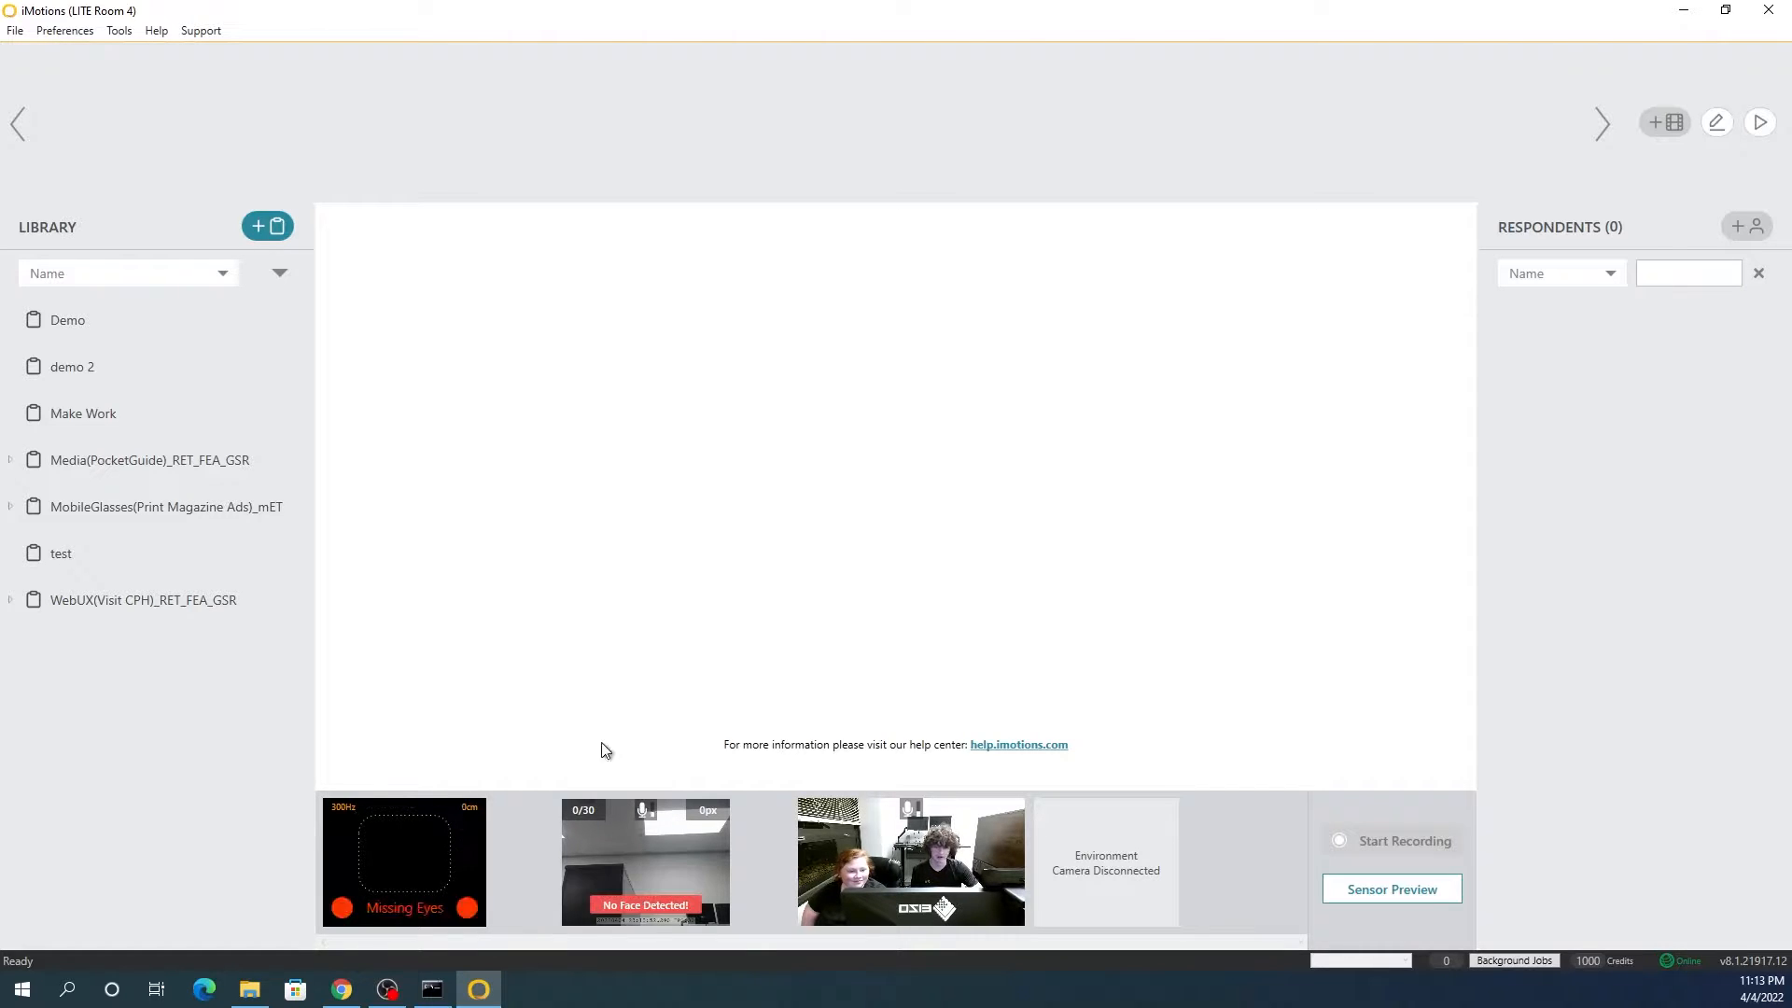
Step: Set the respondent camera in the global video settings to HD Pro Webcam C920 (1)
click(64, 30)
click(106, 56)
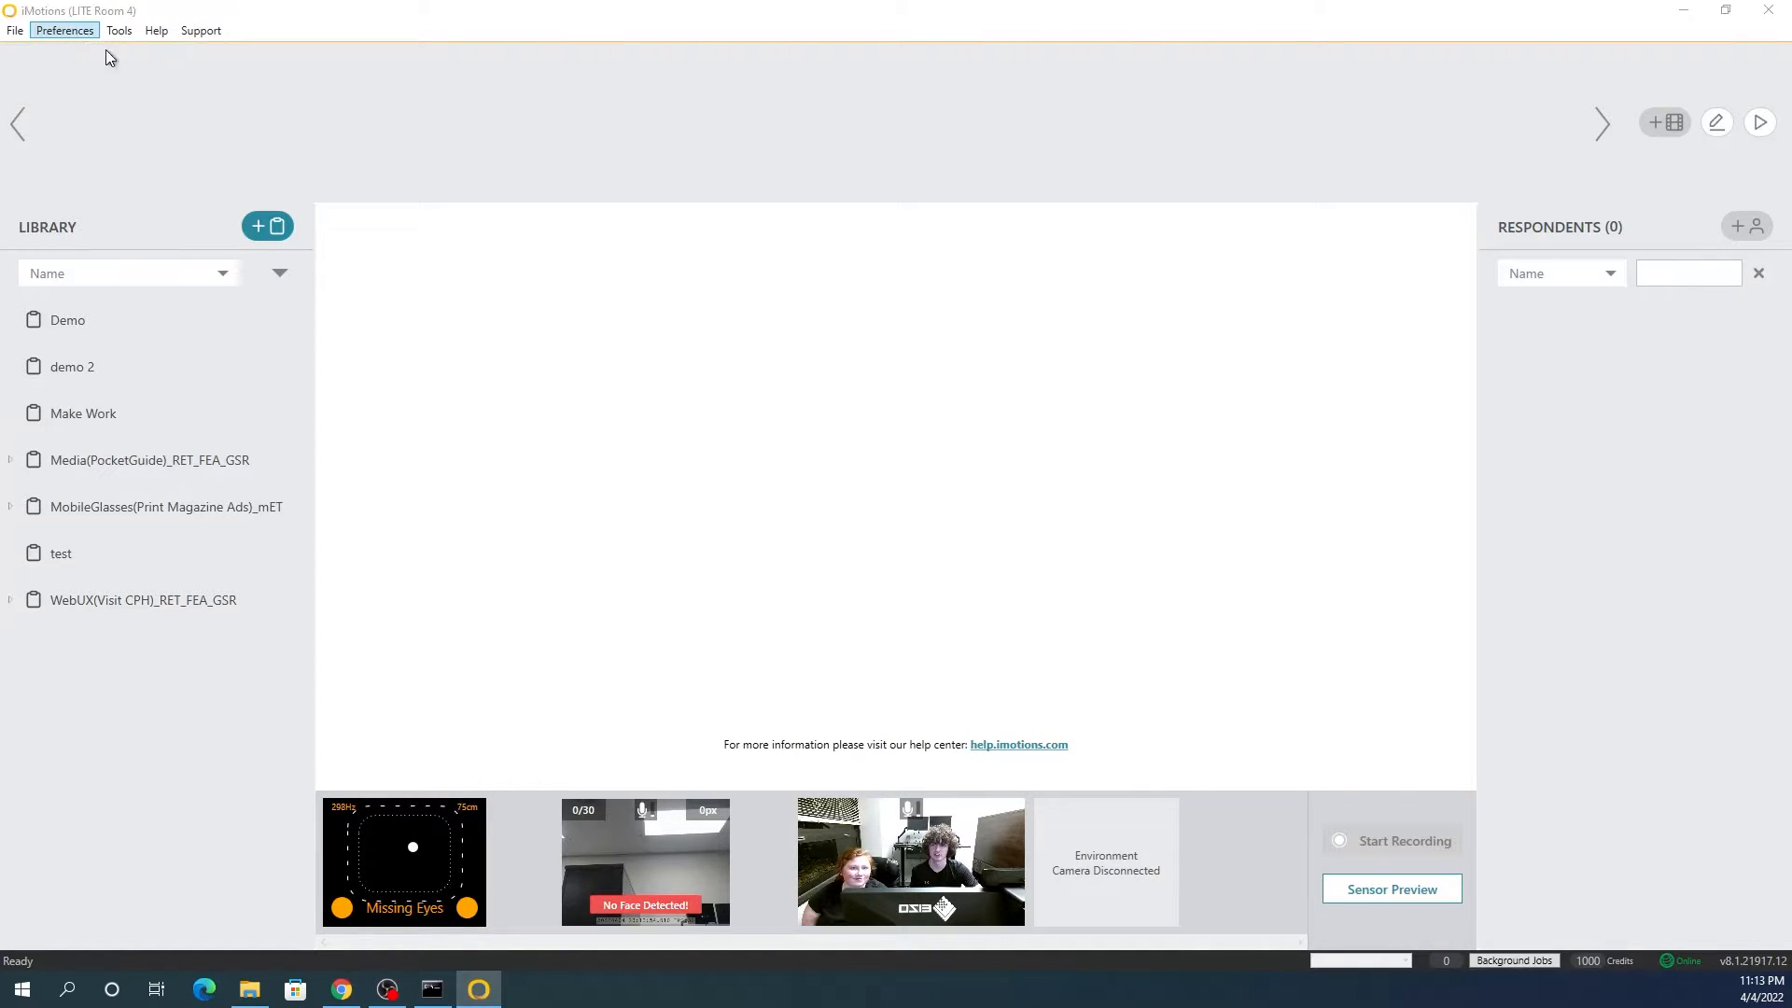
click(977, 204)
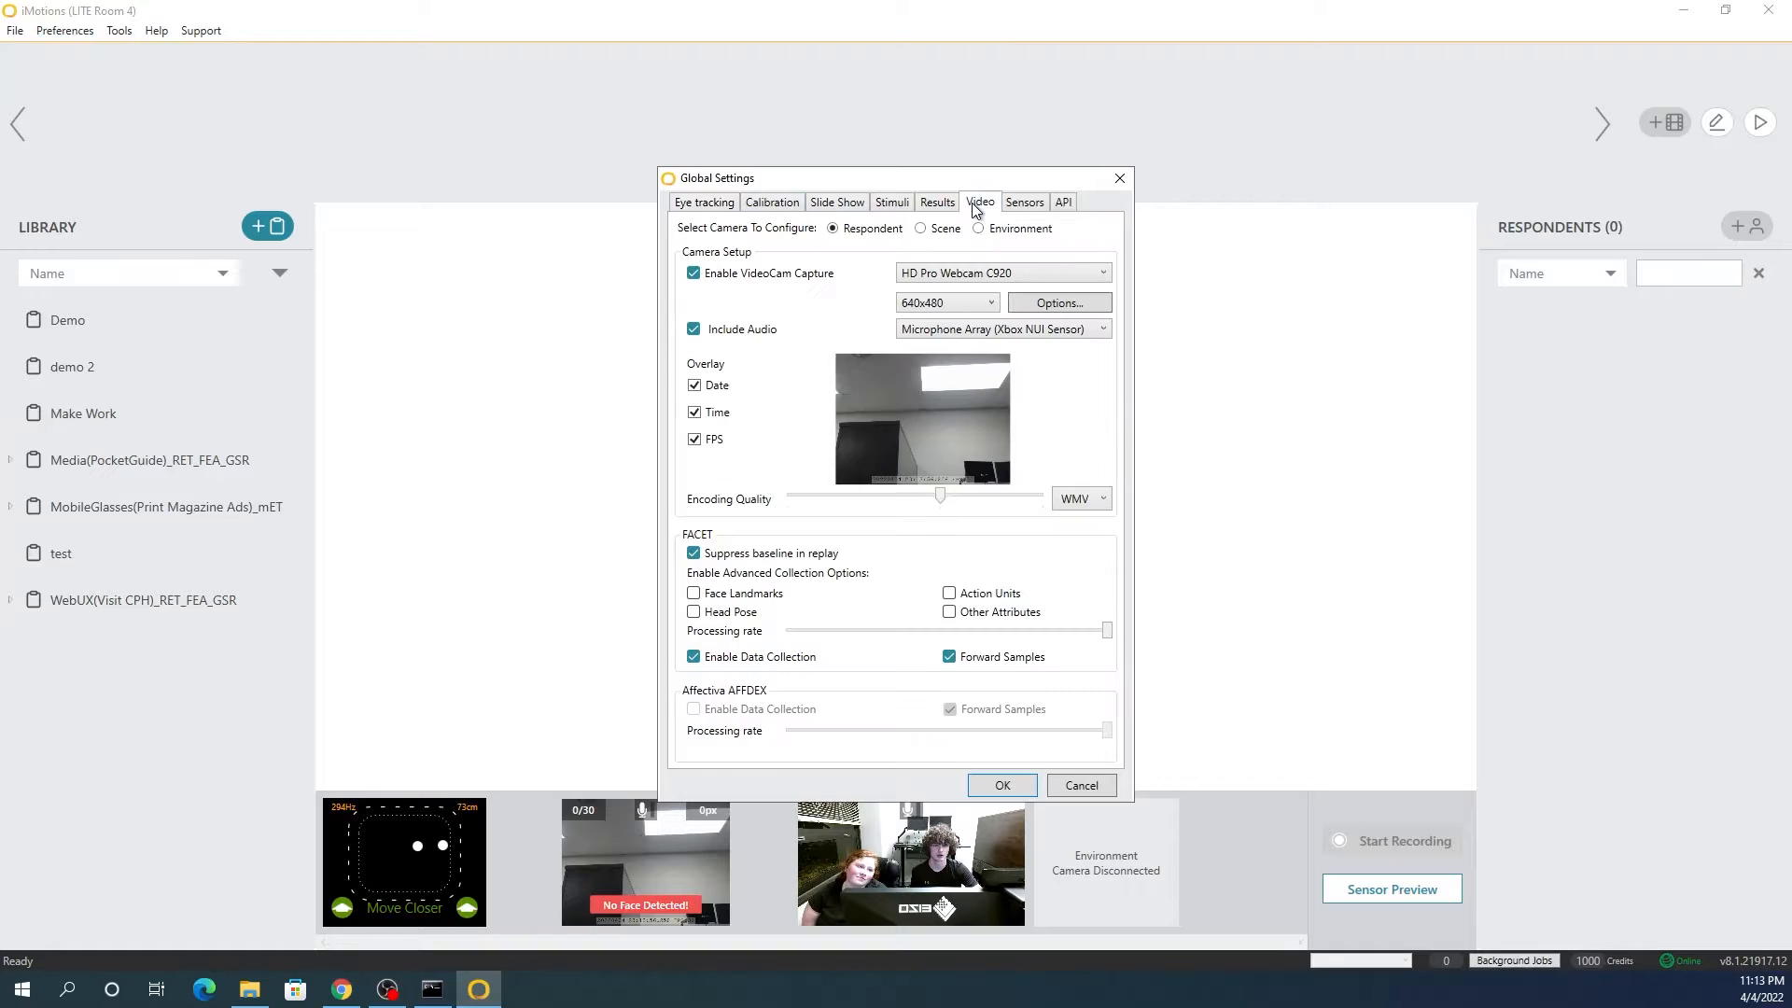
click(970, 280)
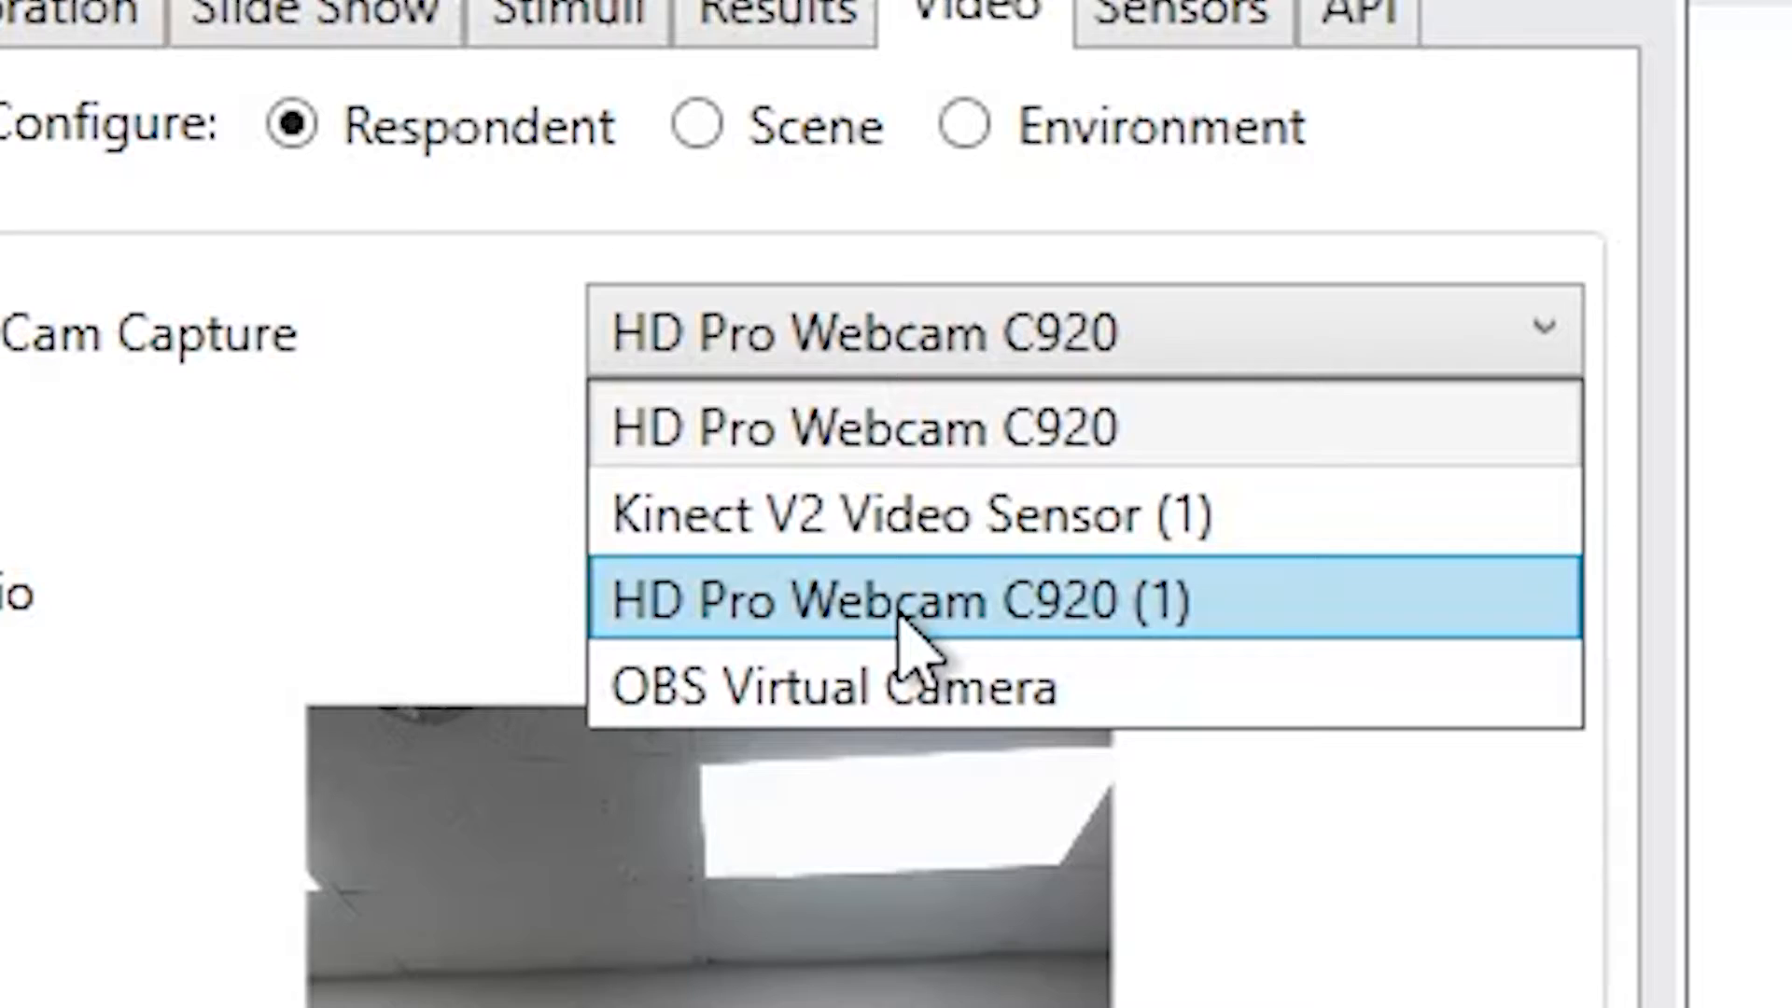
click(899, 616)
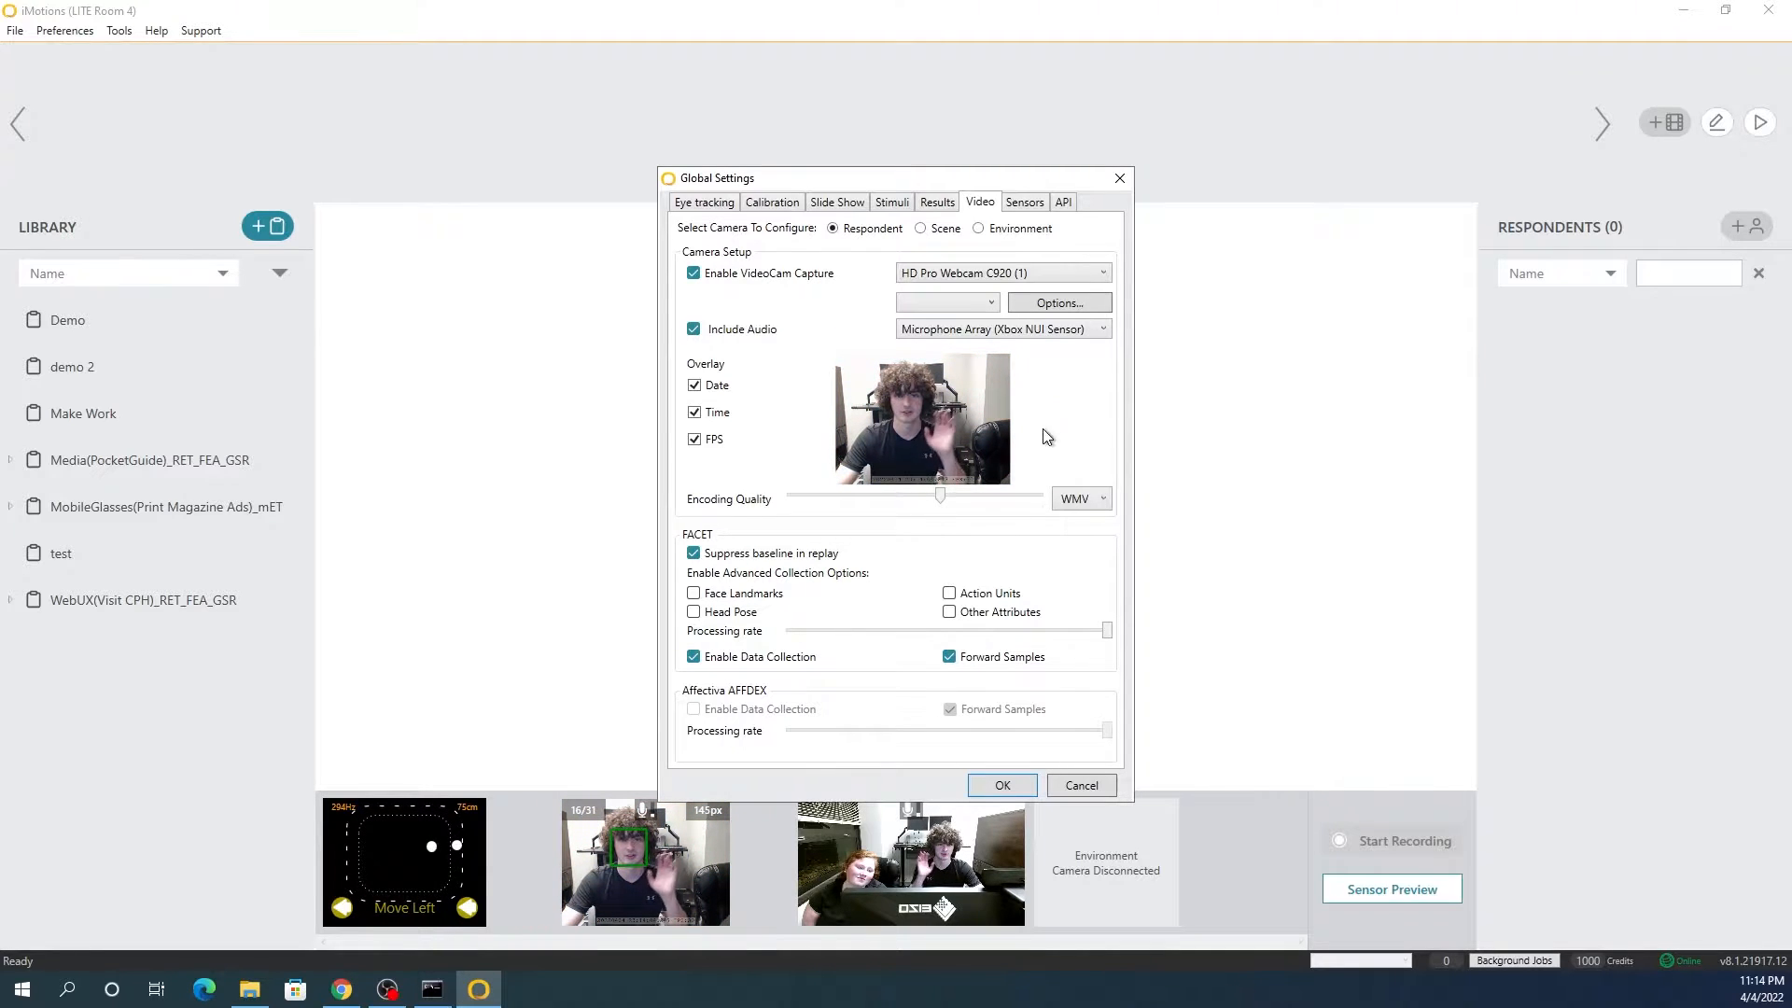
click(1012, 786)
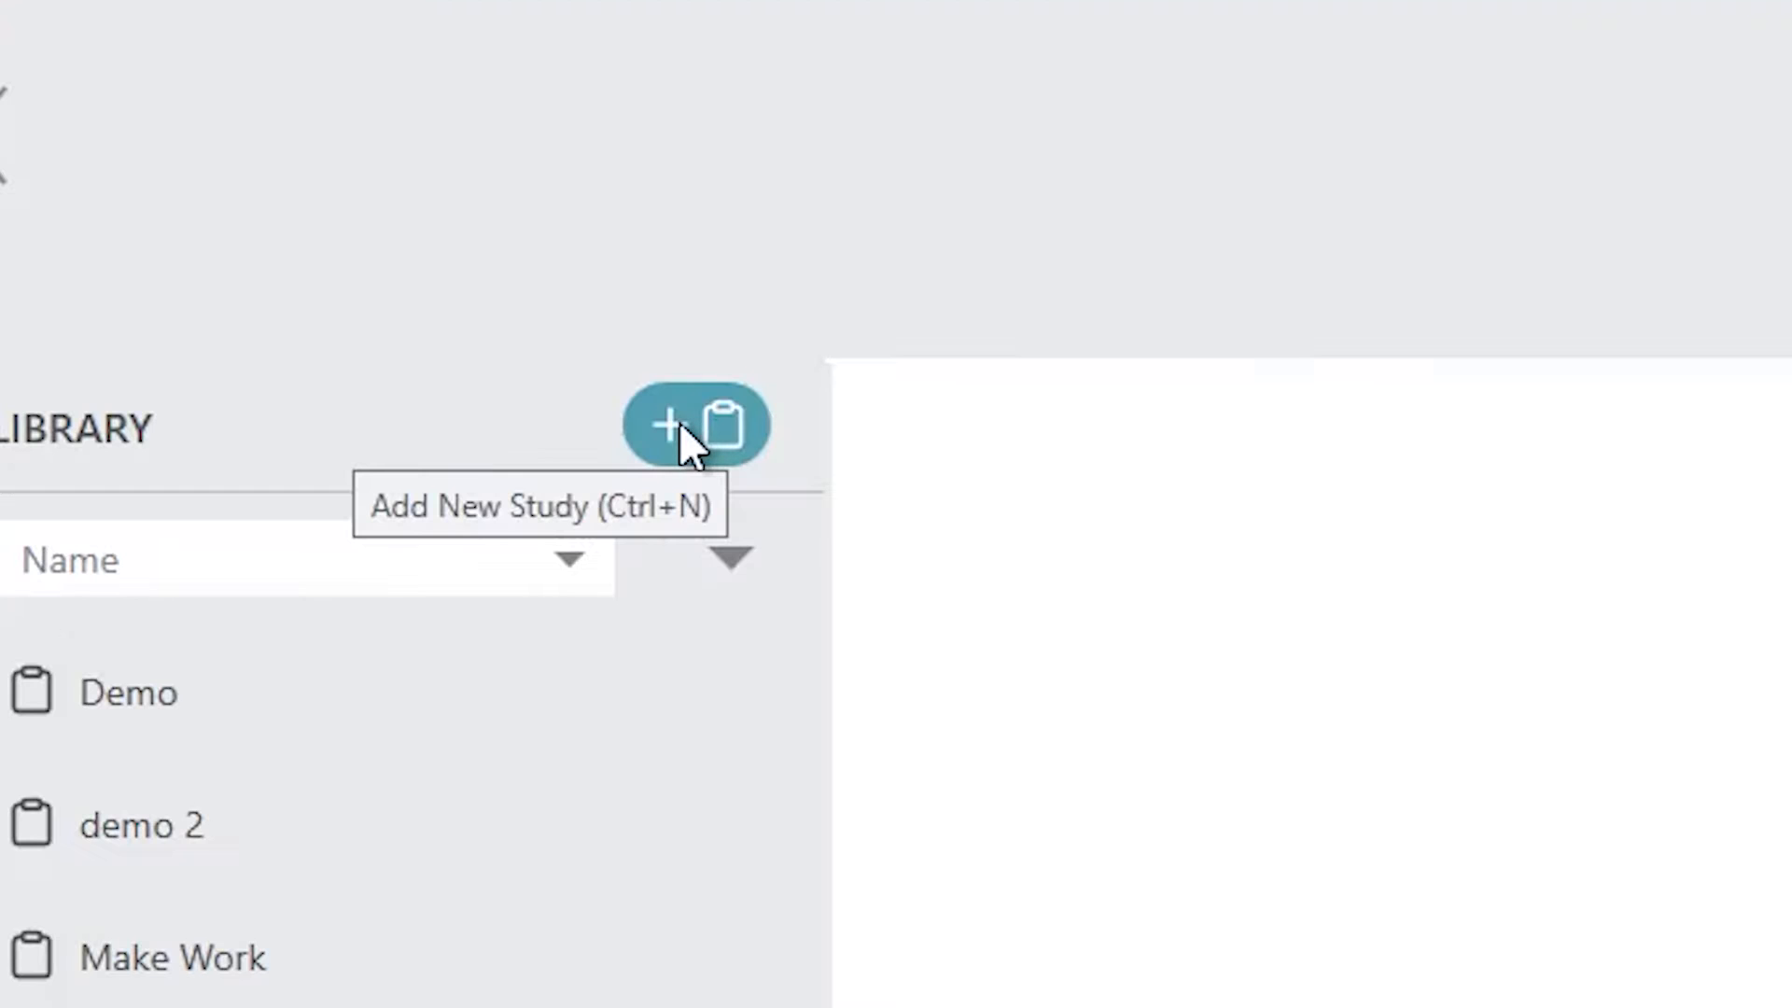
Step: Create a new study named with the participant's full name and include the Environment Camera among its sensors
click(679, 422)
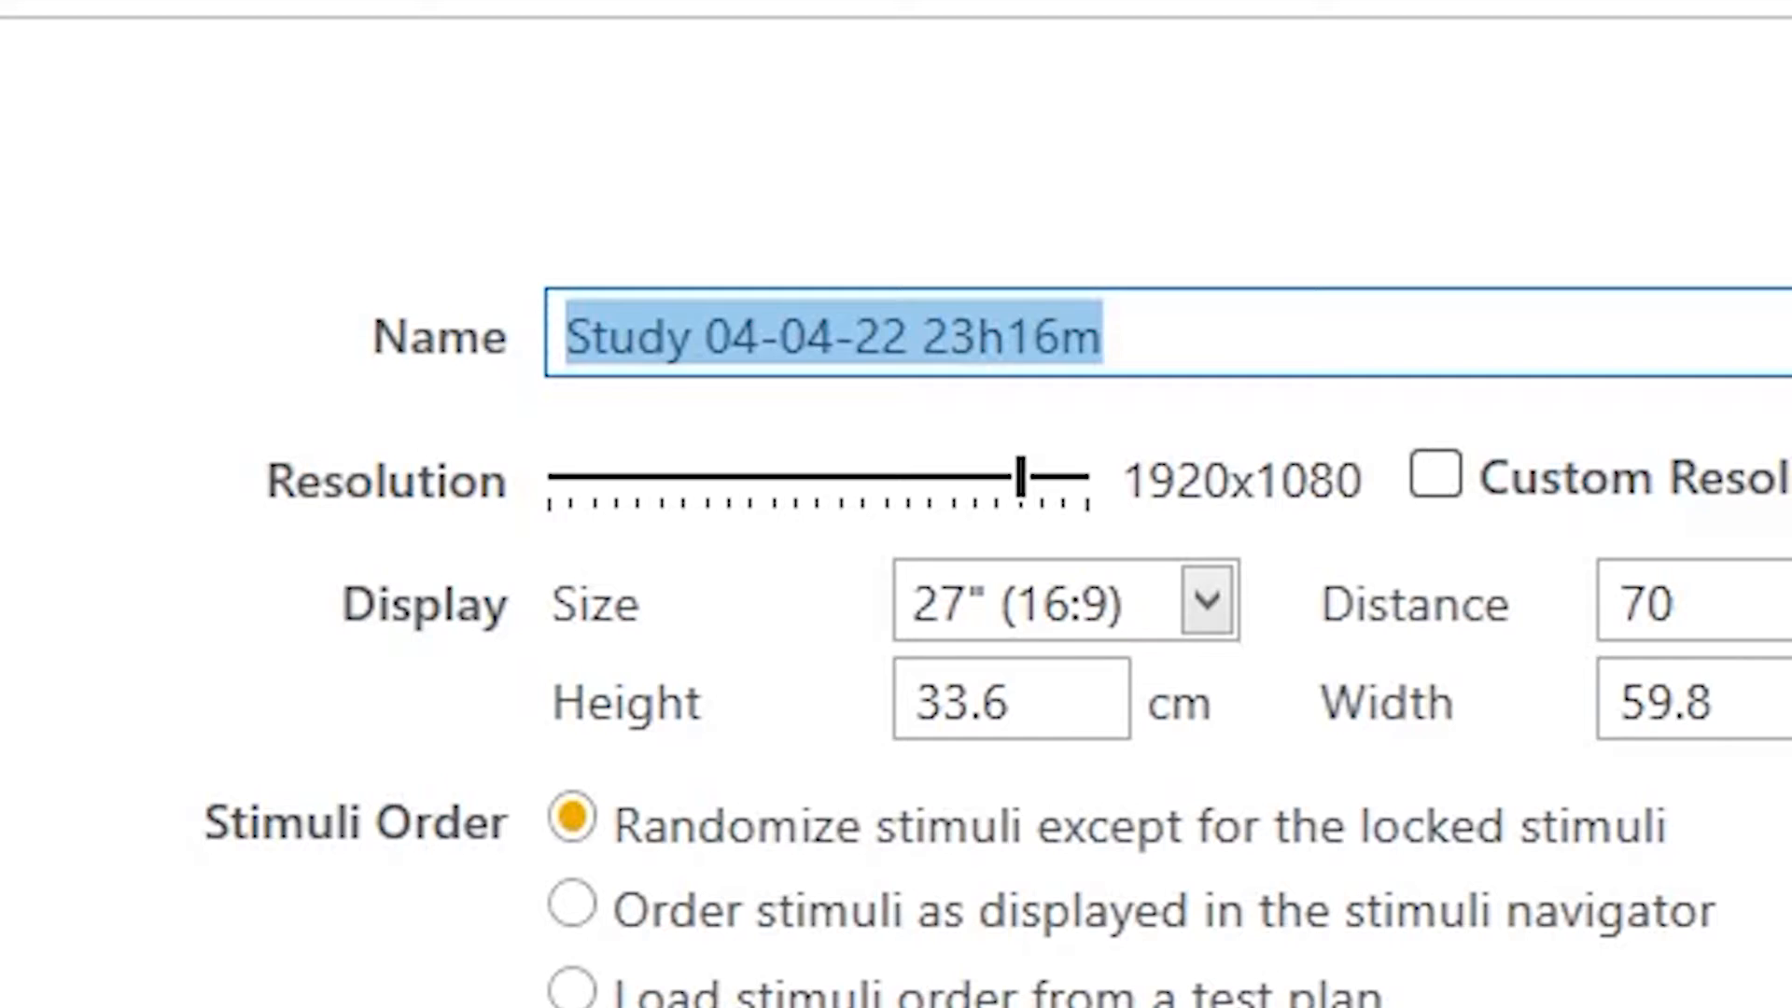
key(BackSpace)
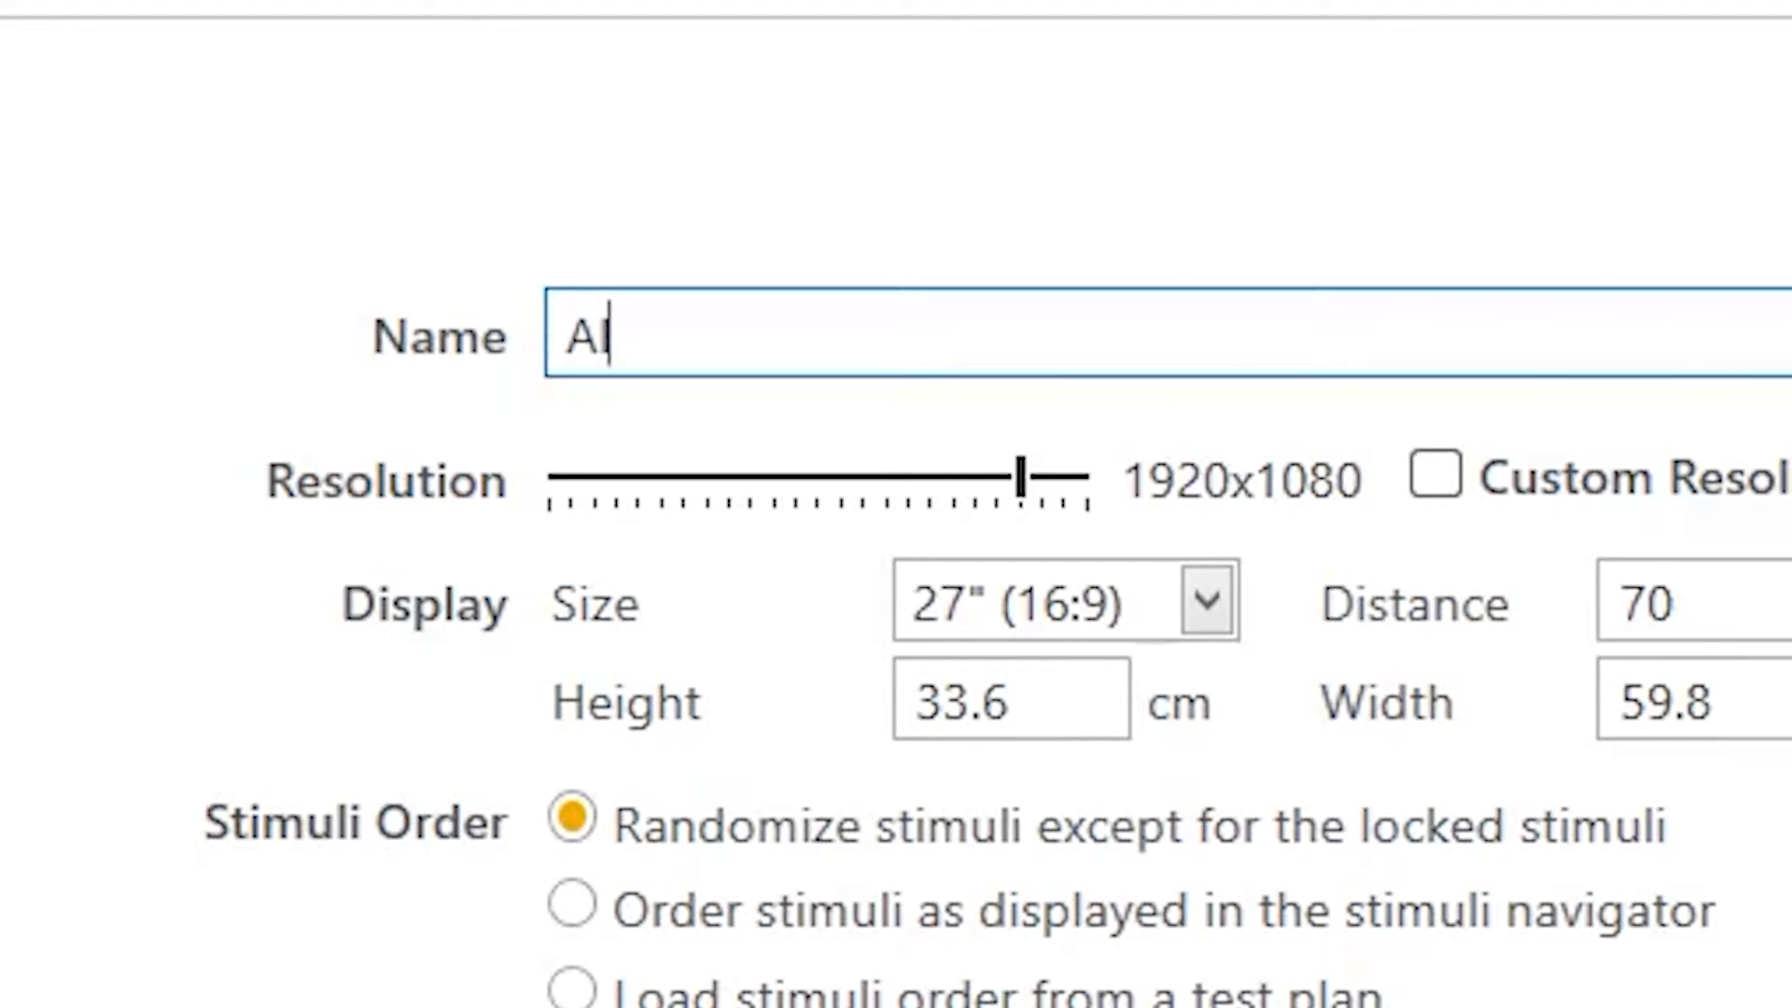
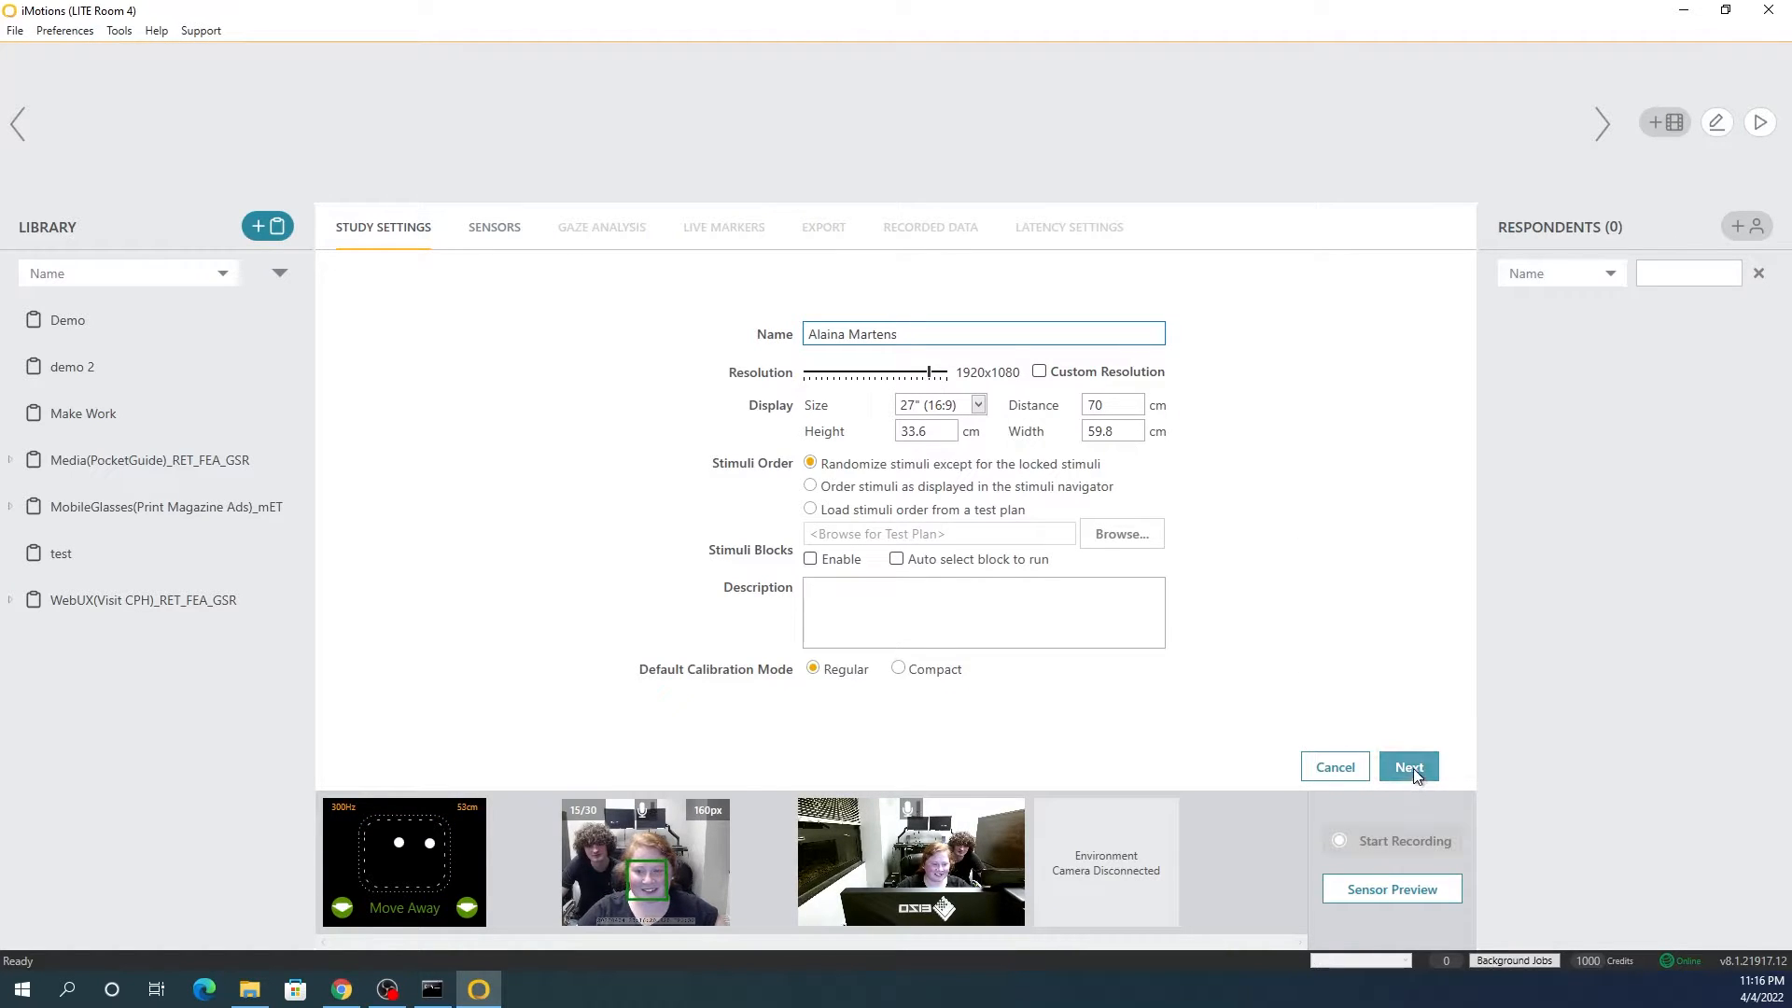
click(1412, 768)
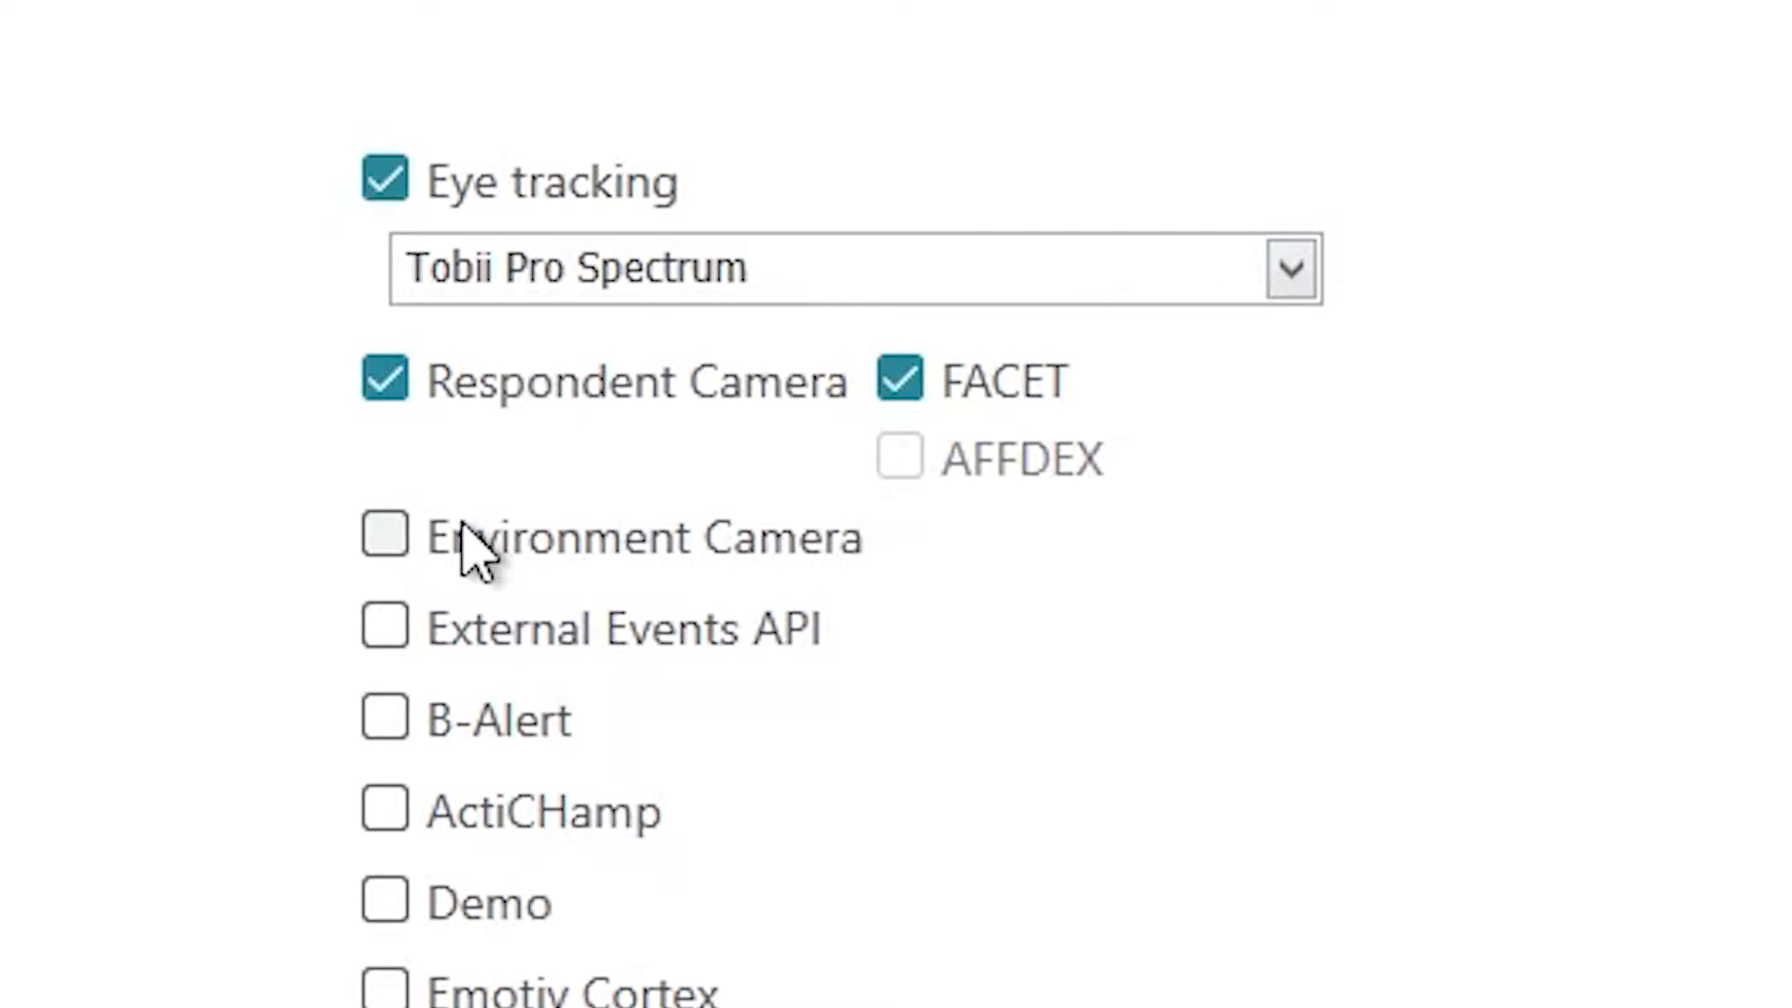
click(390, 545)
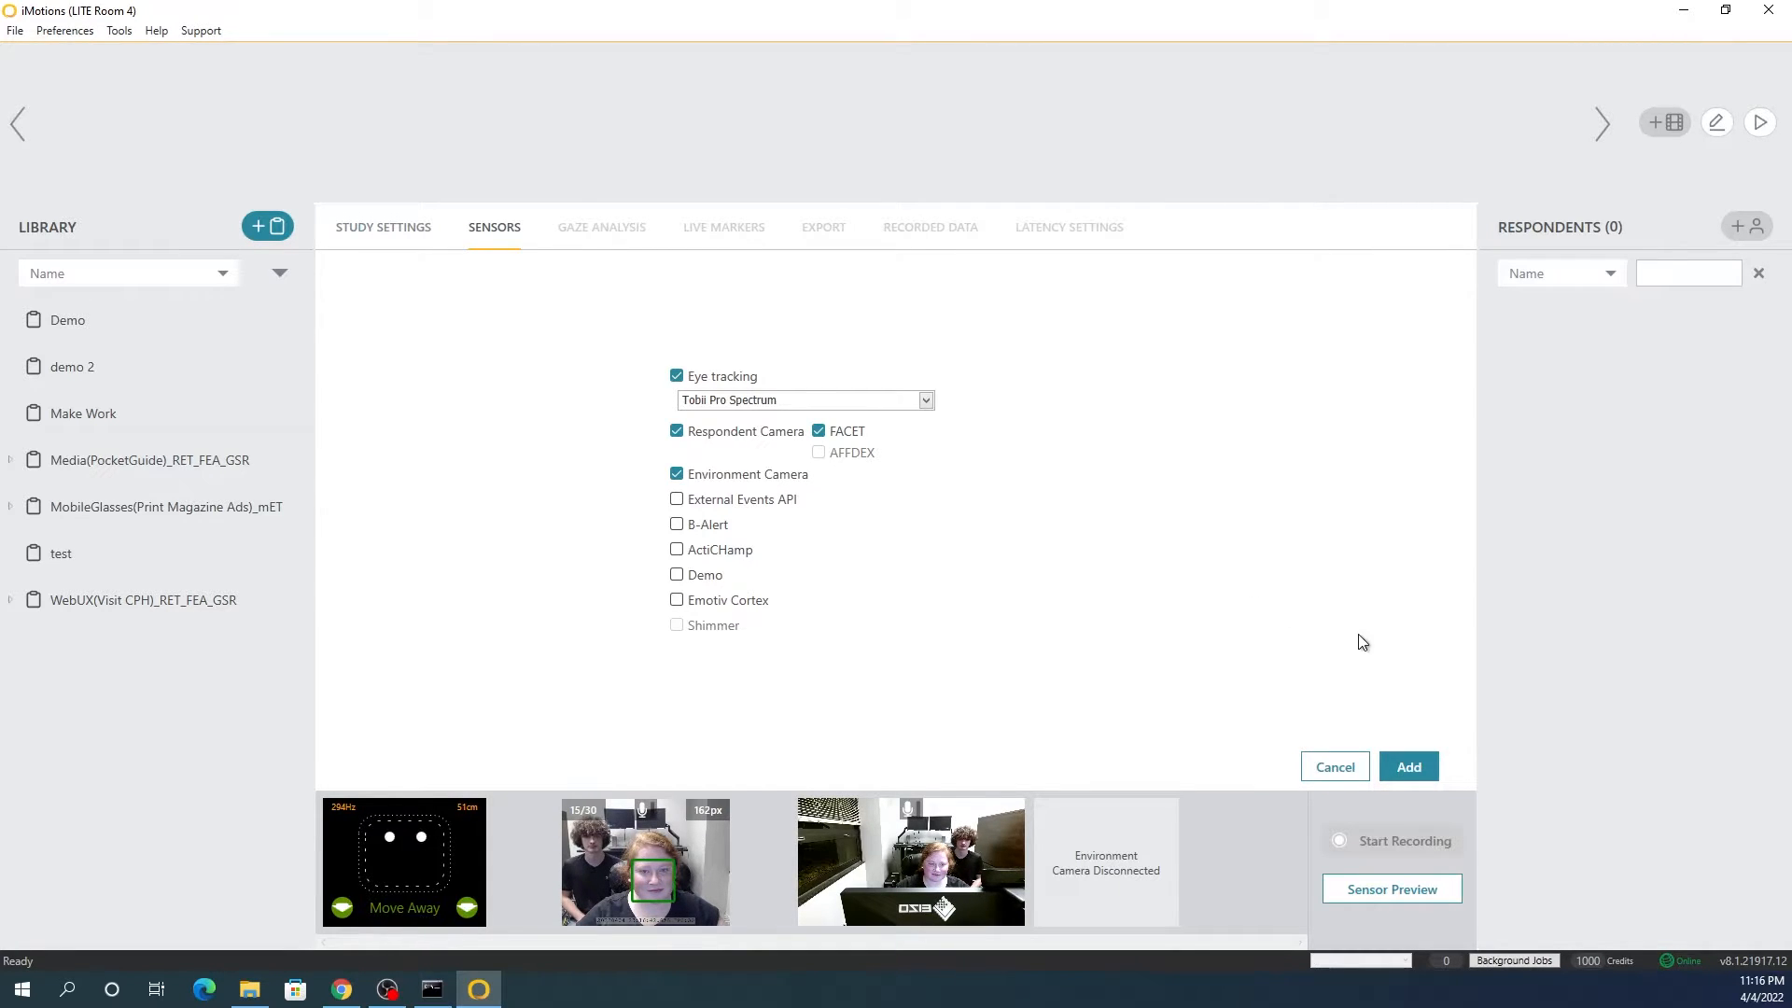
click(1414, 763)
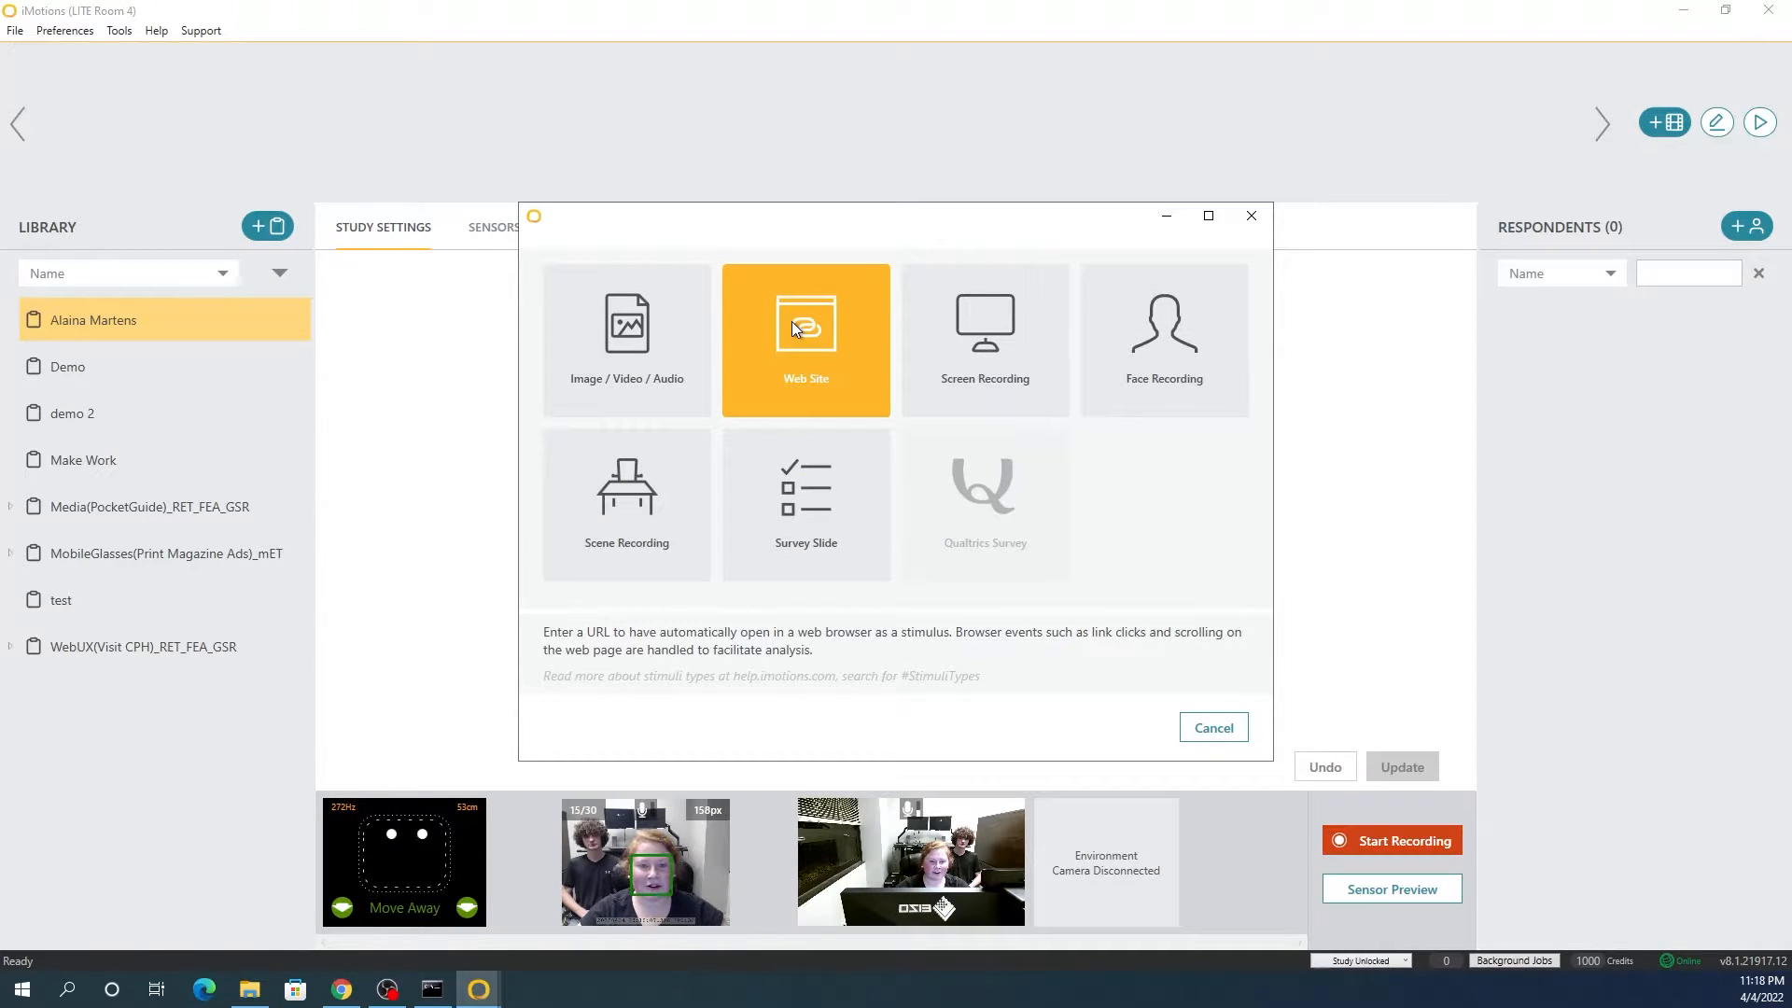
click(792, 321)
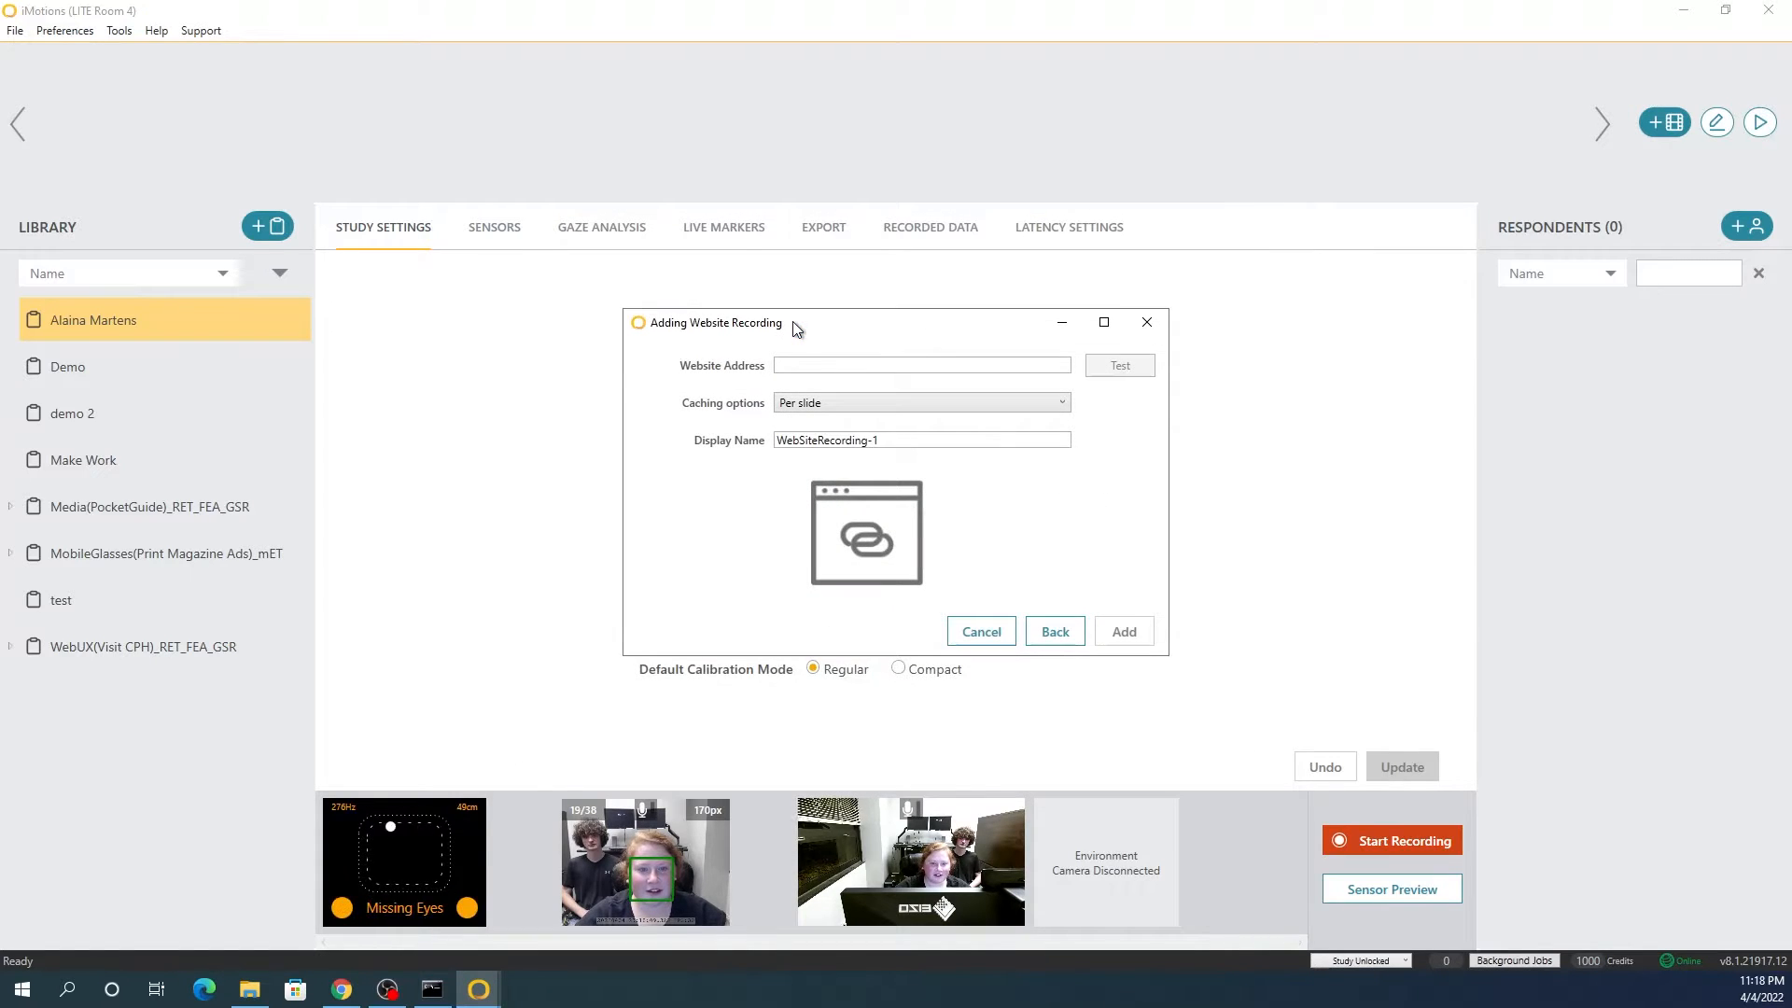
click(799, 363)
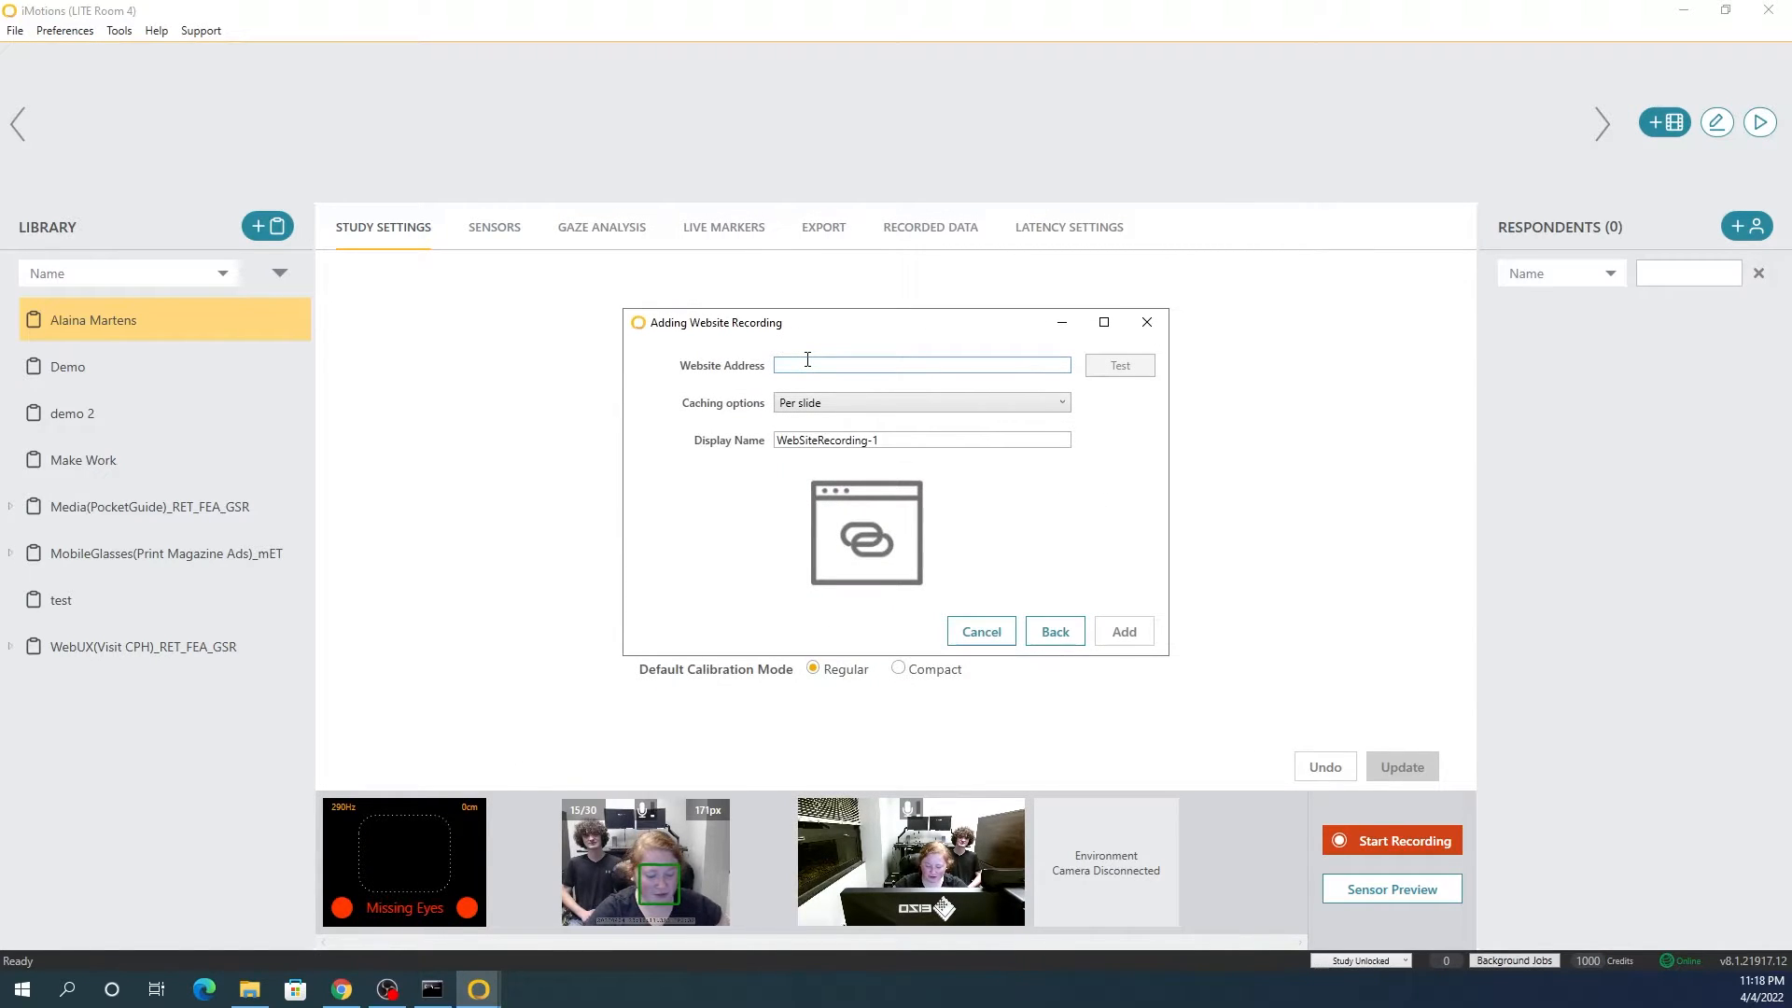
text(www.mst.edu)
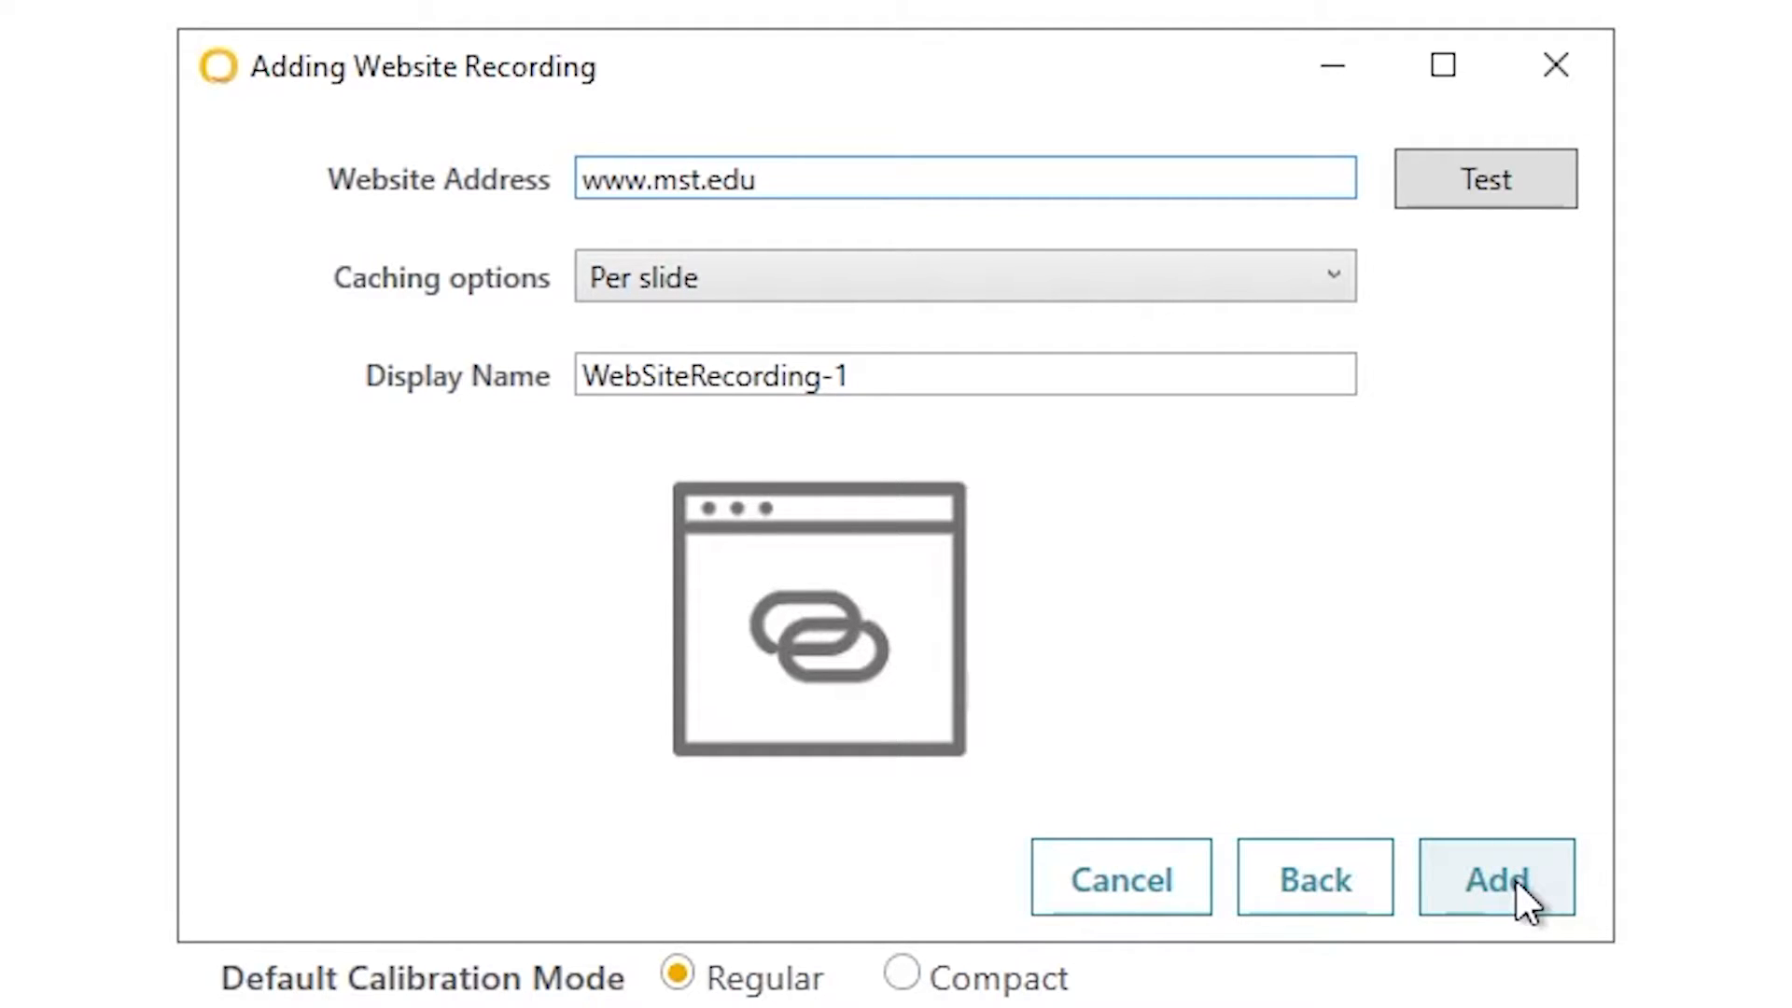
click(1489, 186)
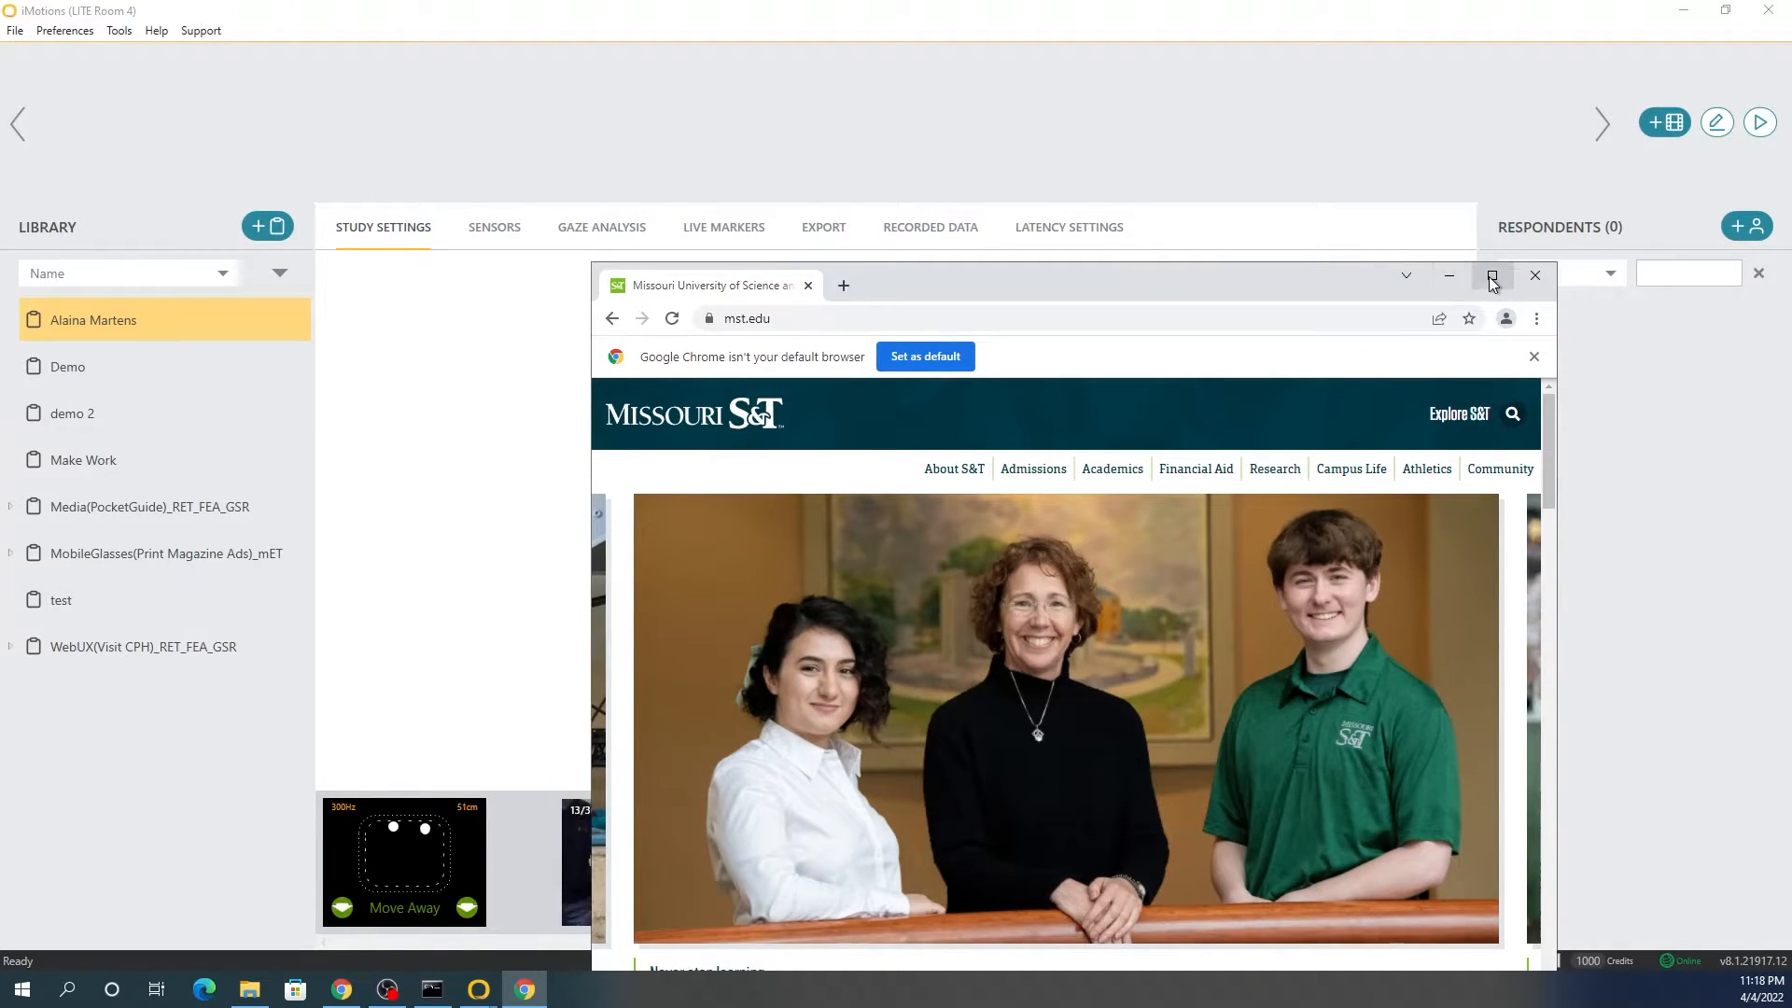
click(1496, 276)
click(1685, 13)
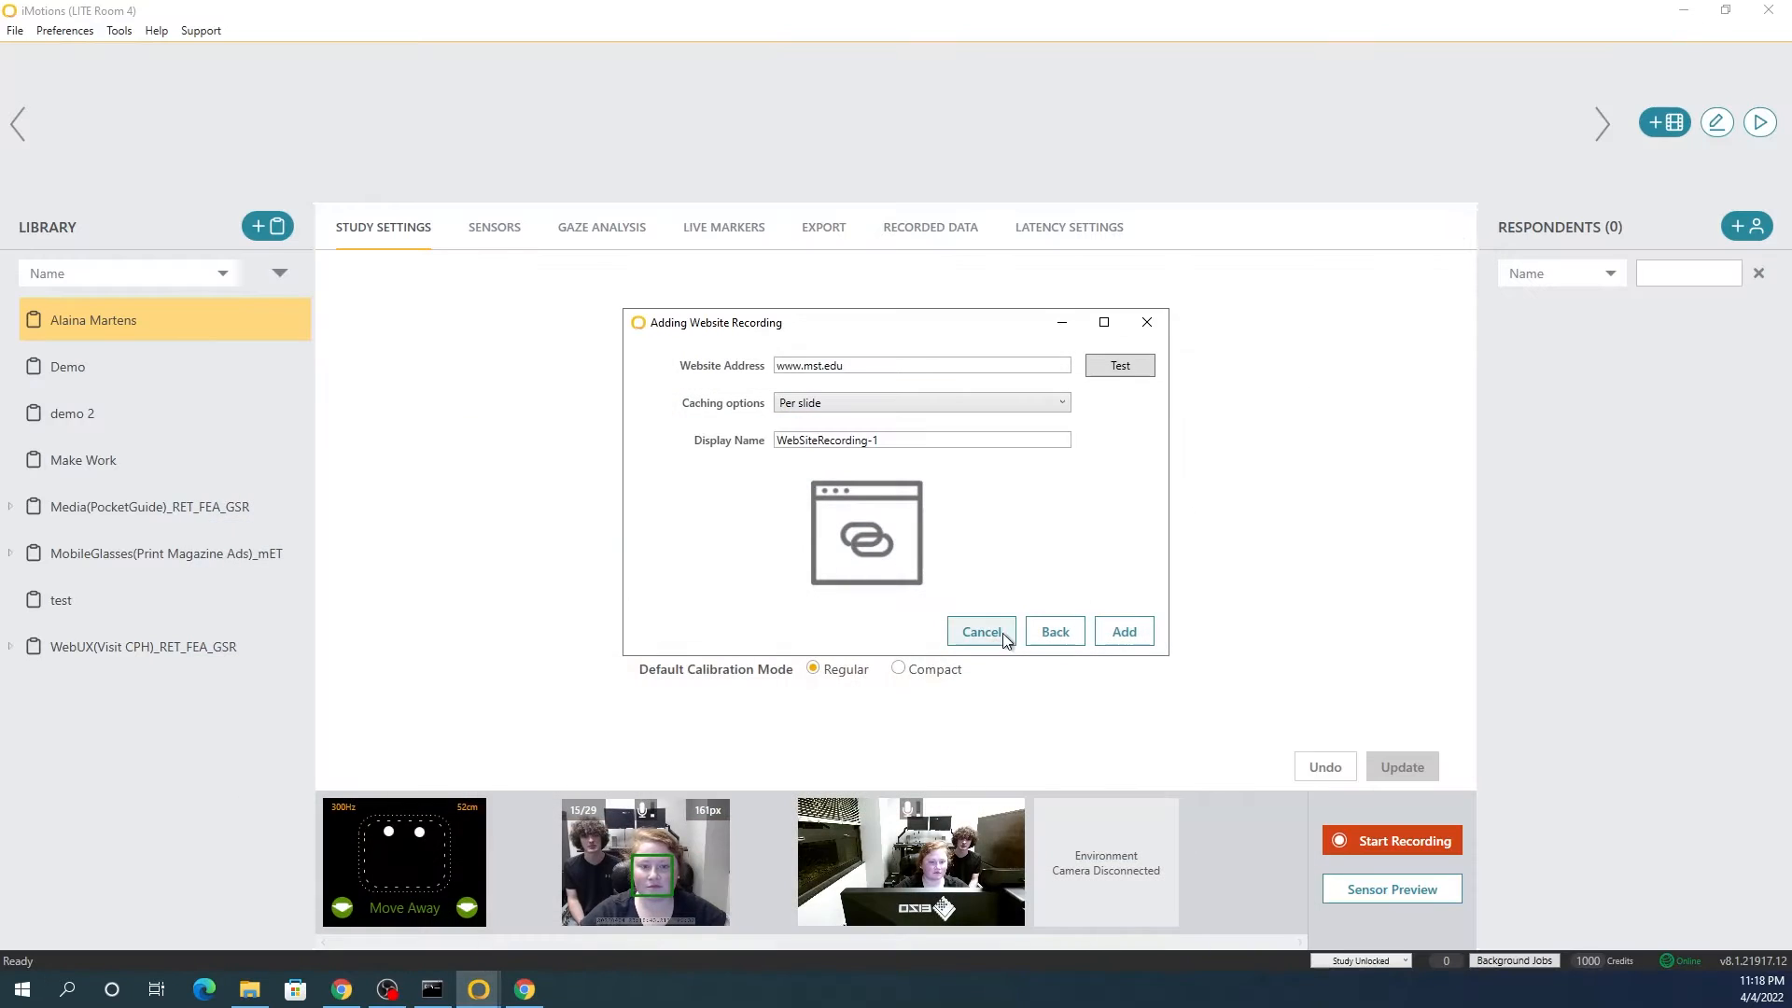
click(1127, 635)
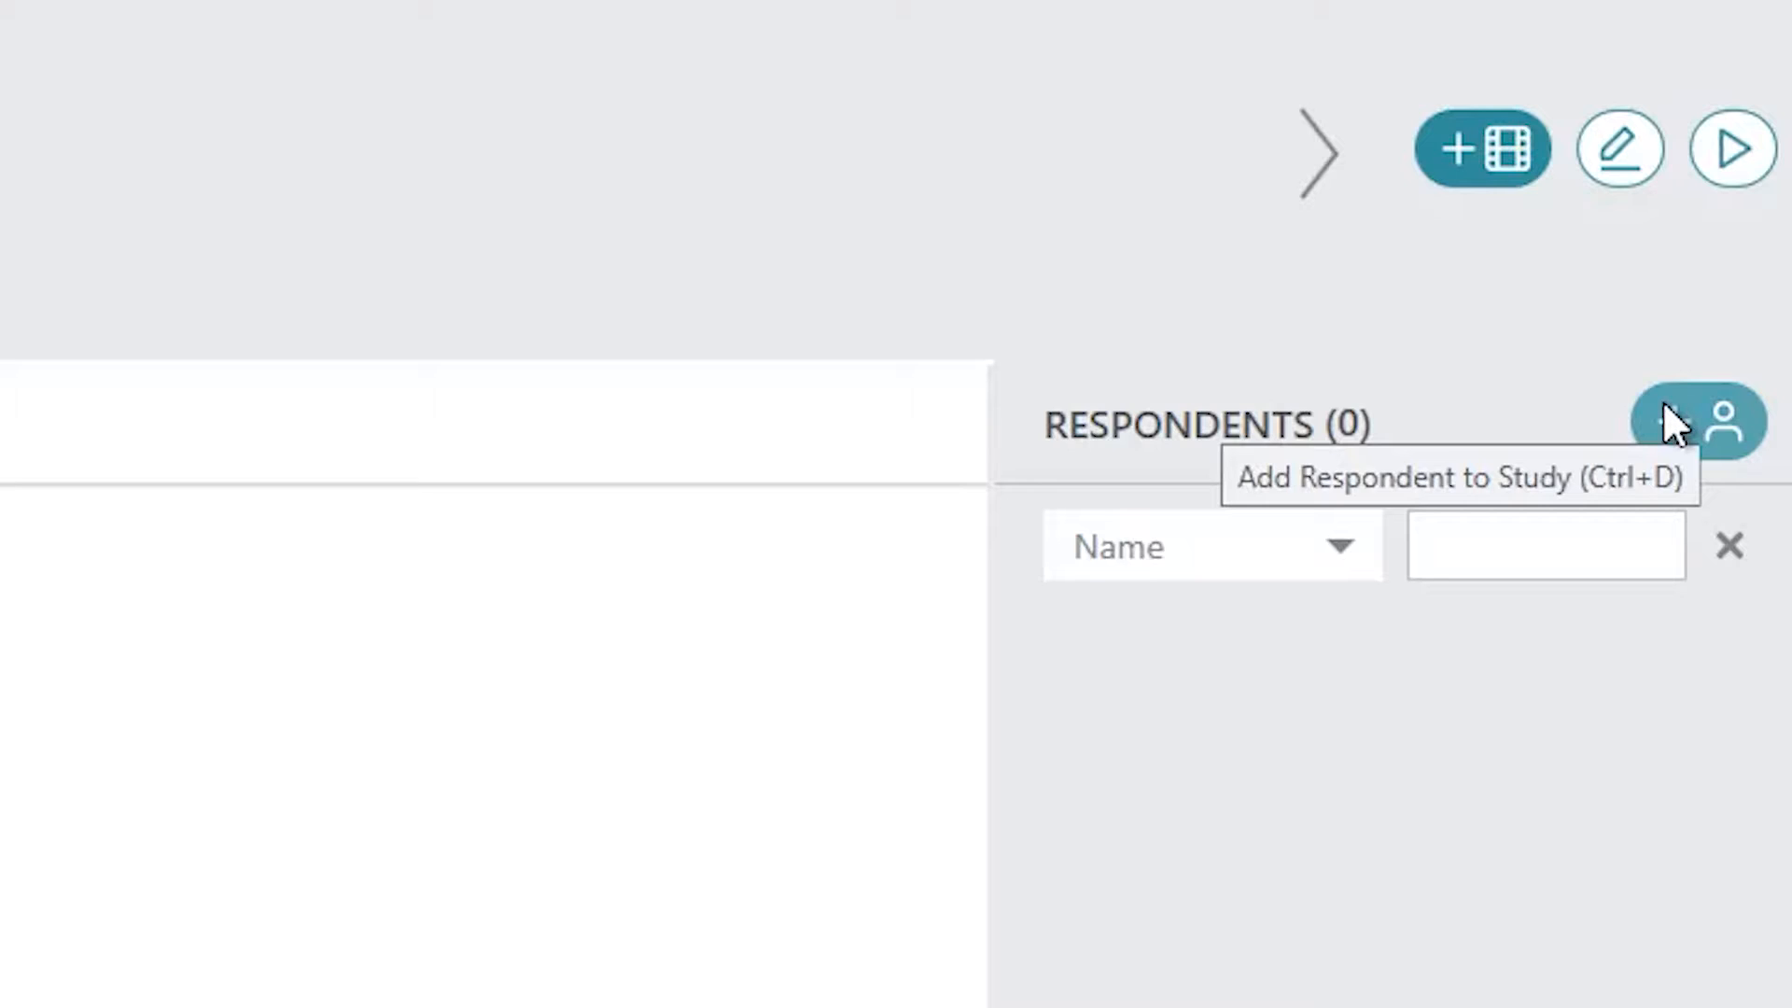
Step: Start a new respondent for the study and enter the respondent's full name
click(1663, 420)
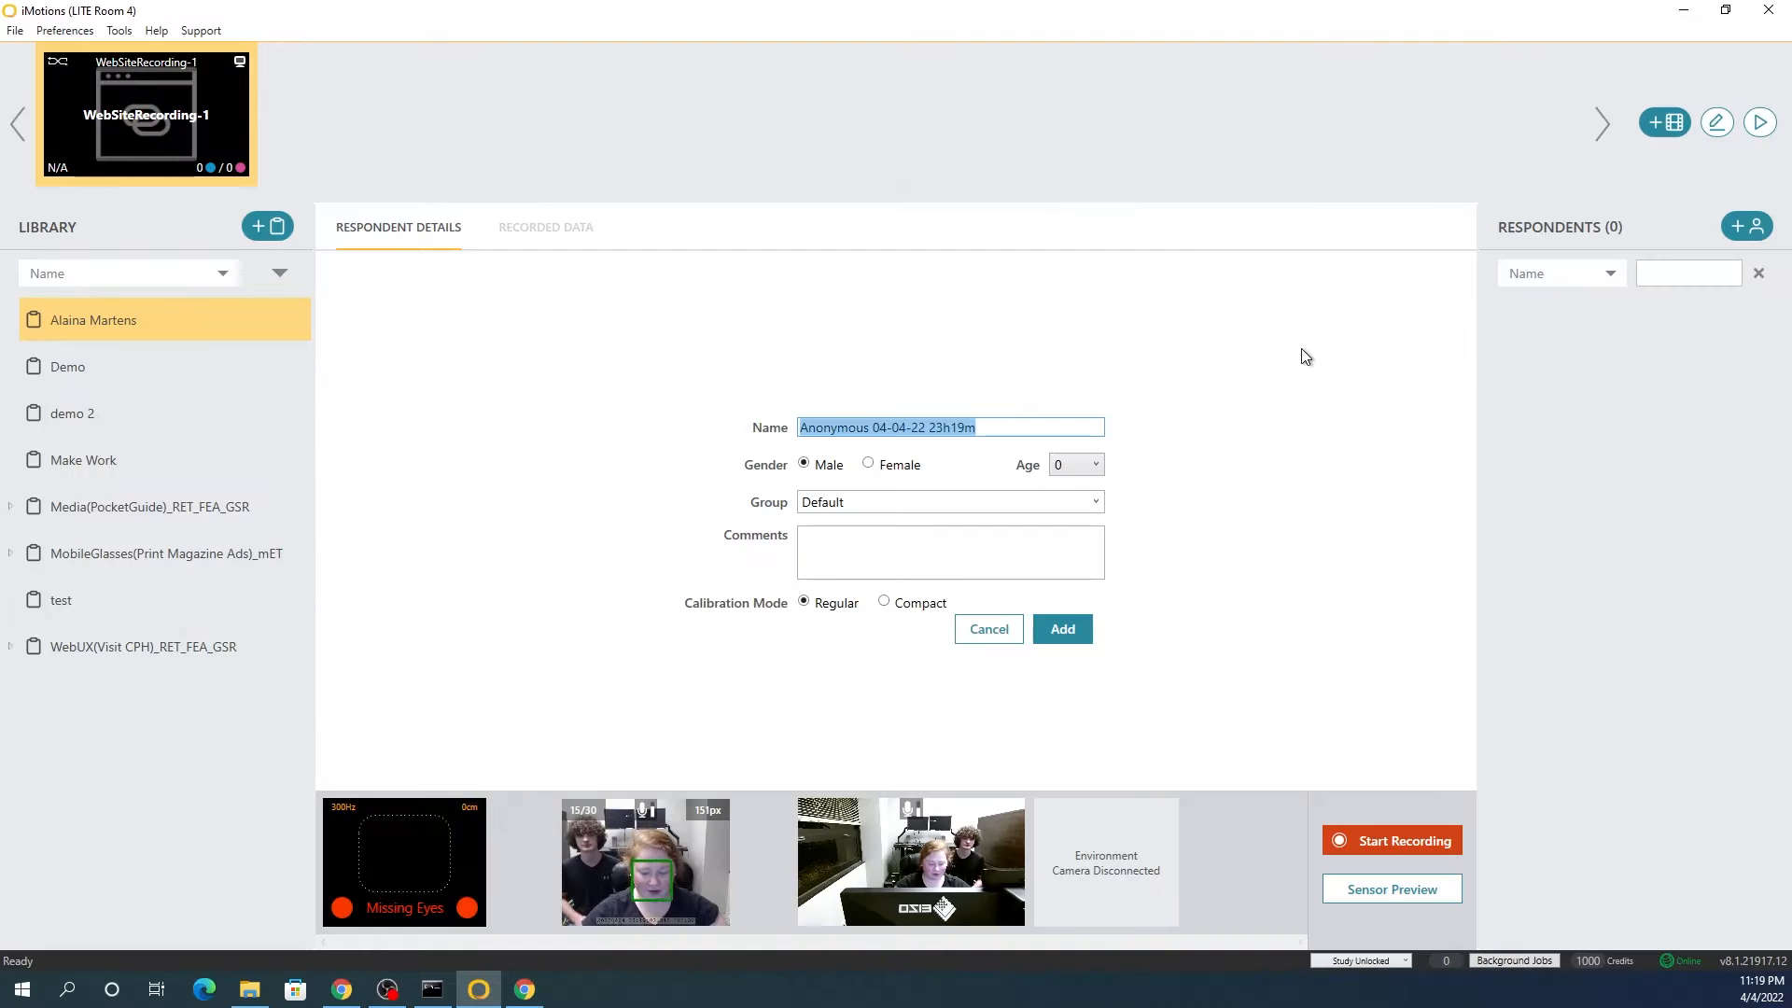
key(BackSpace)
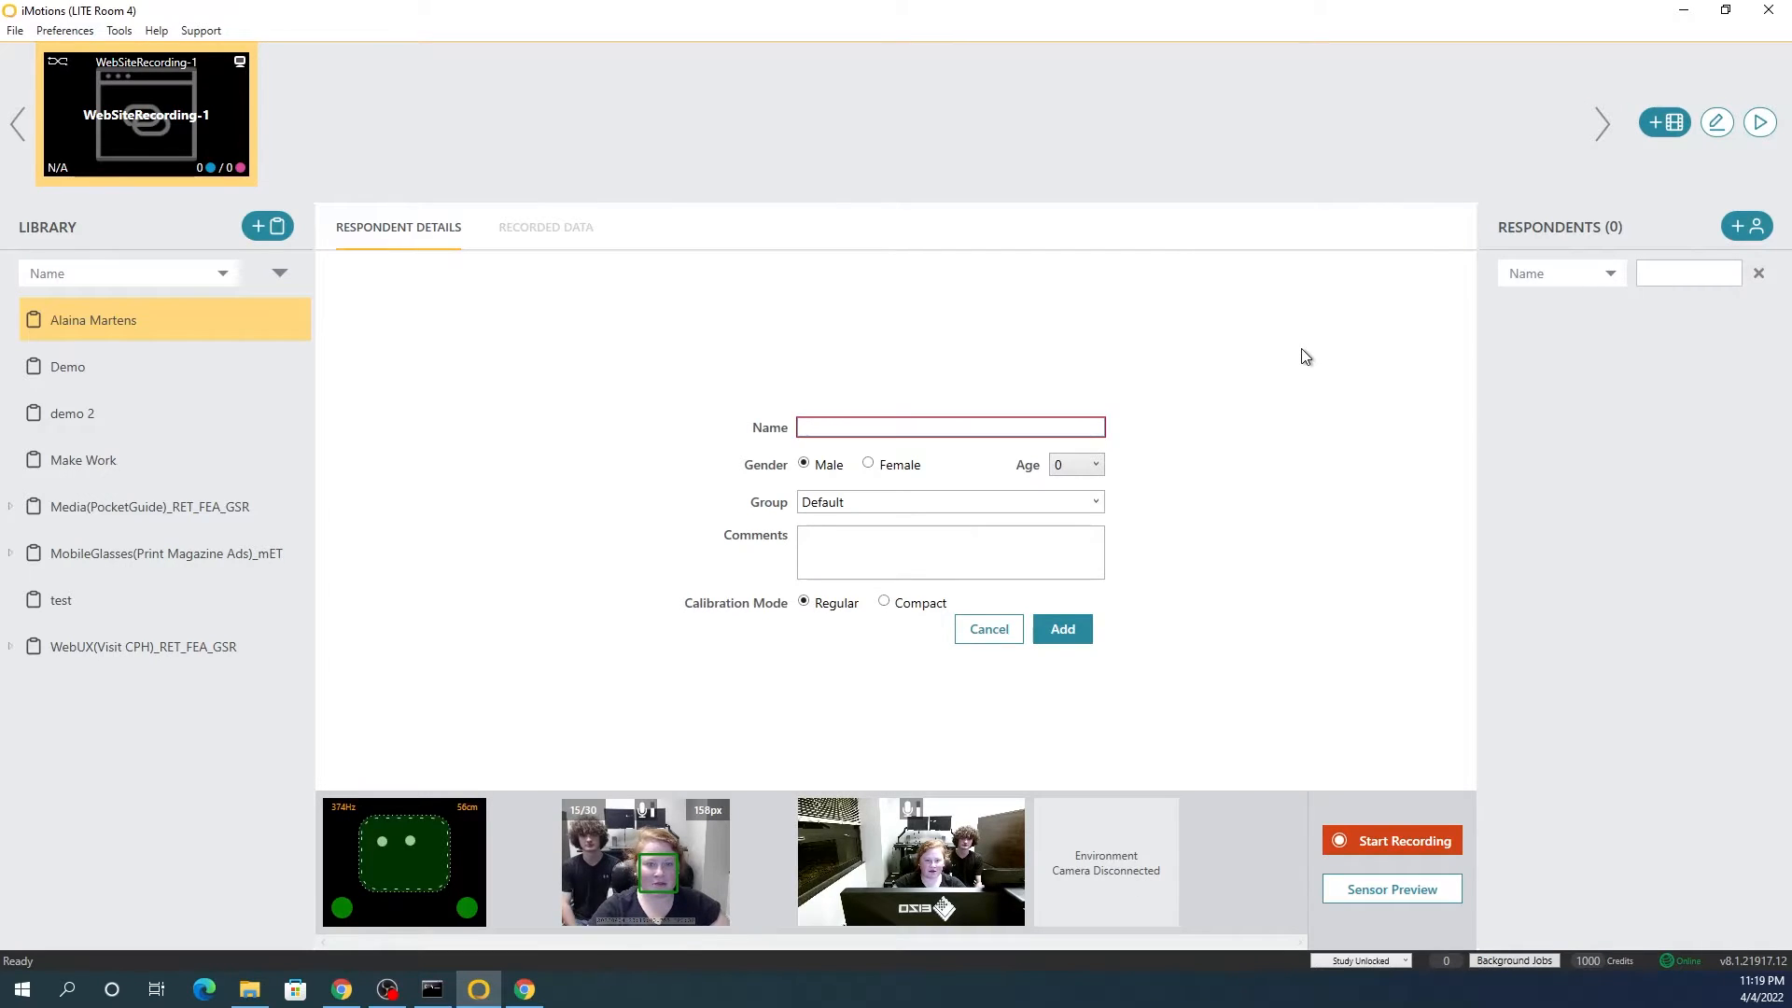
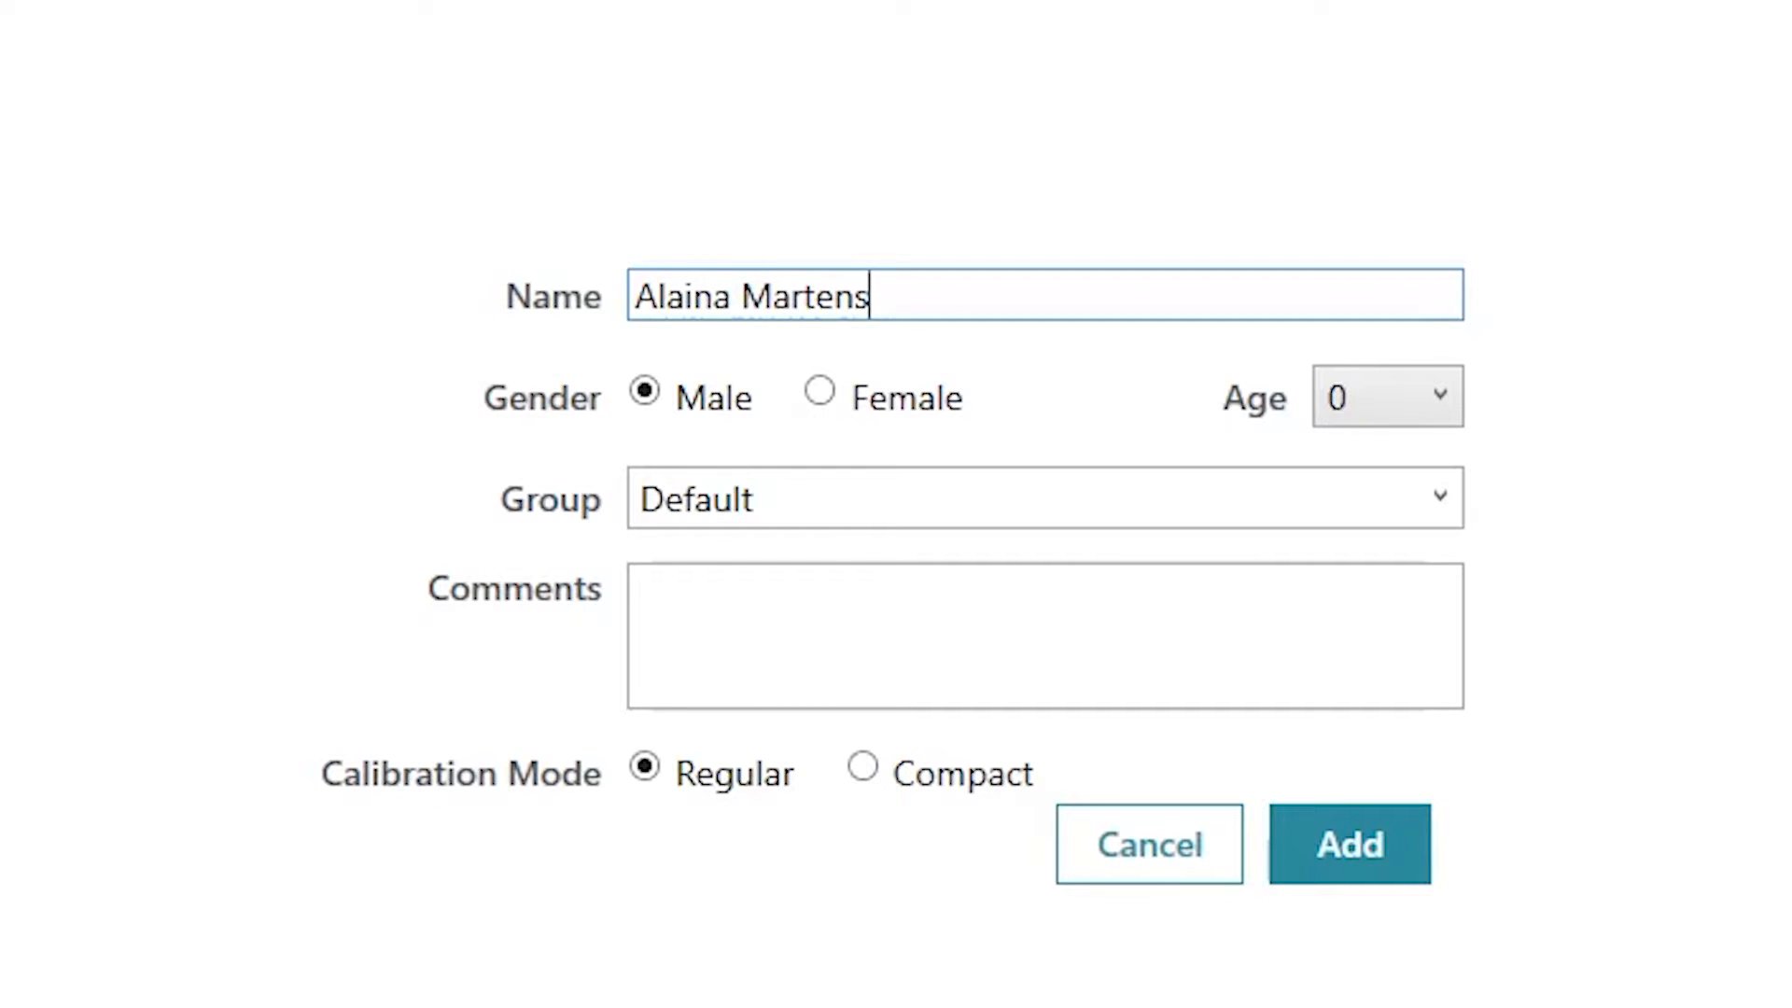
Step: Set the respondent's gender to Female and age to 21, and add the respondent to the study
click(855, 406)
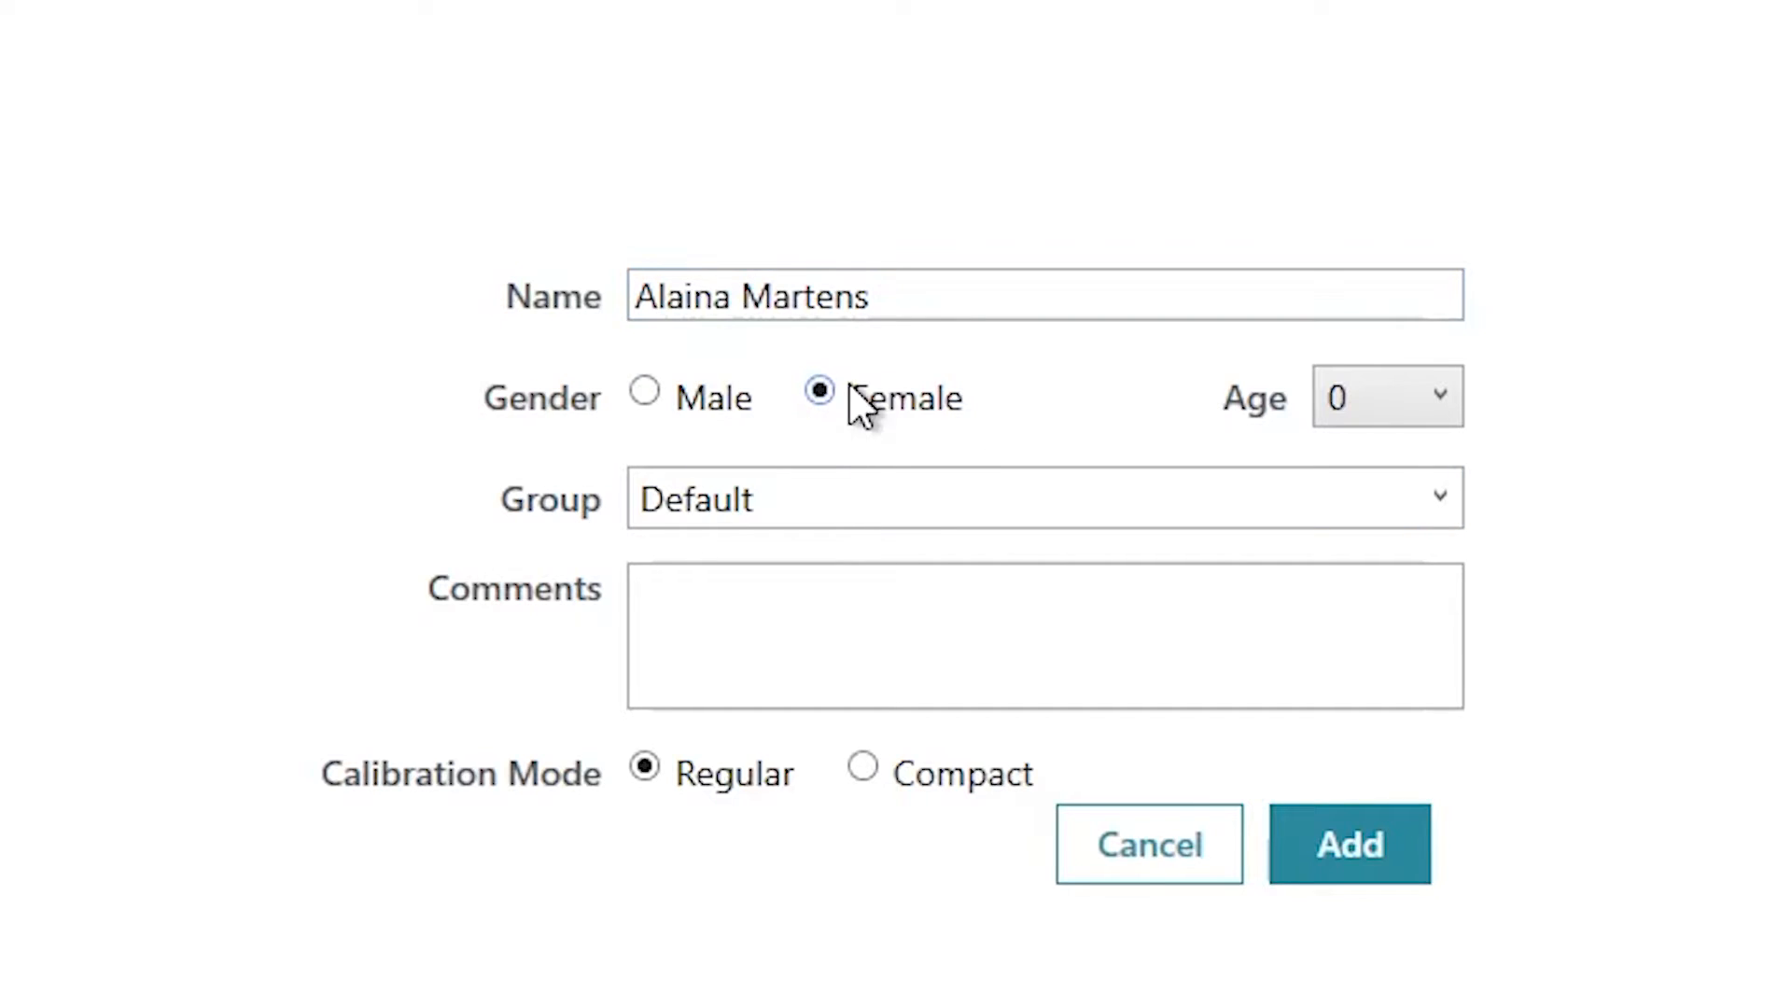
click(1426, 405)
scroll(1437, 845, down, 7)
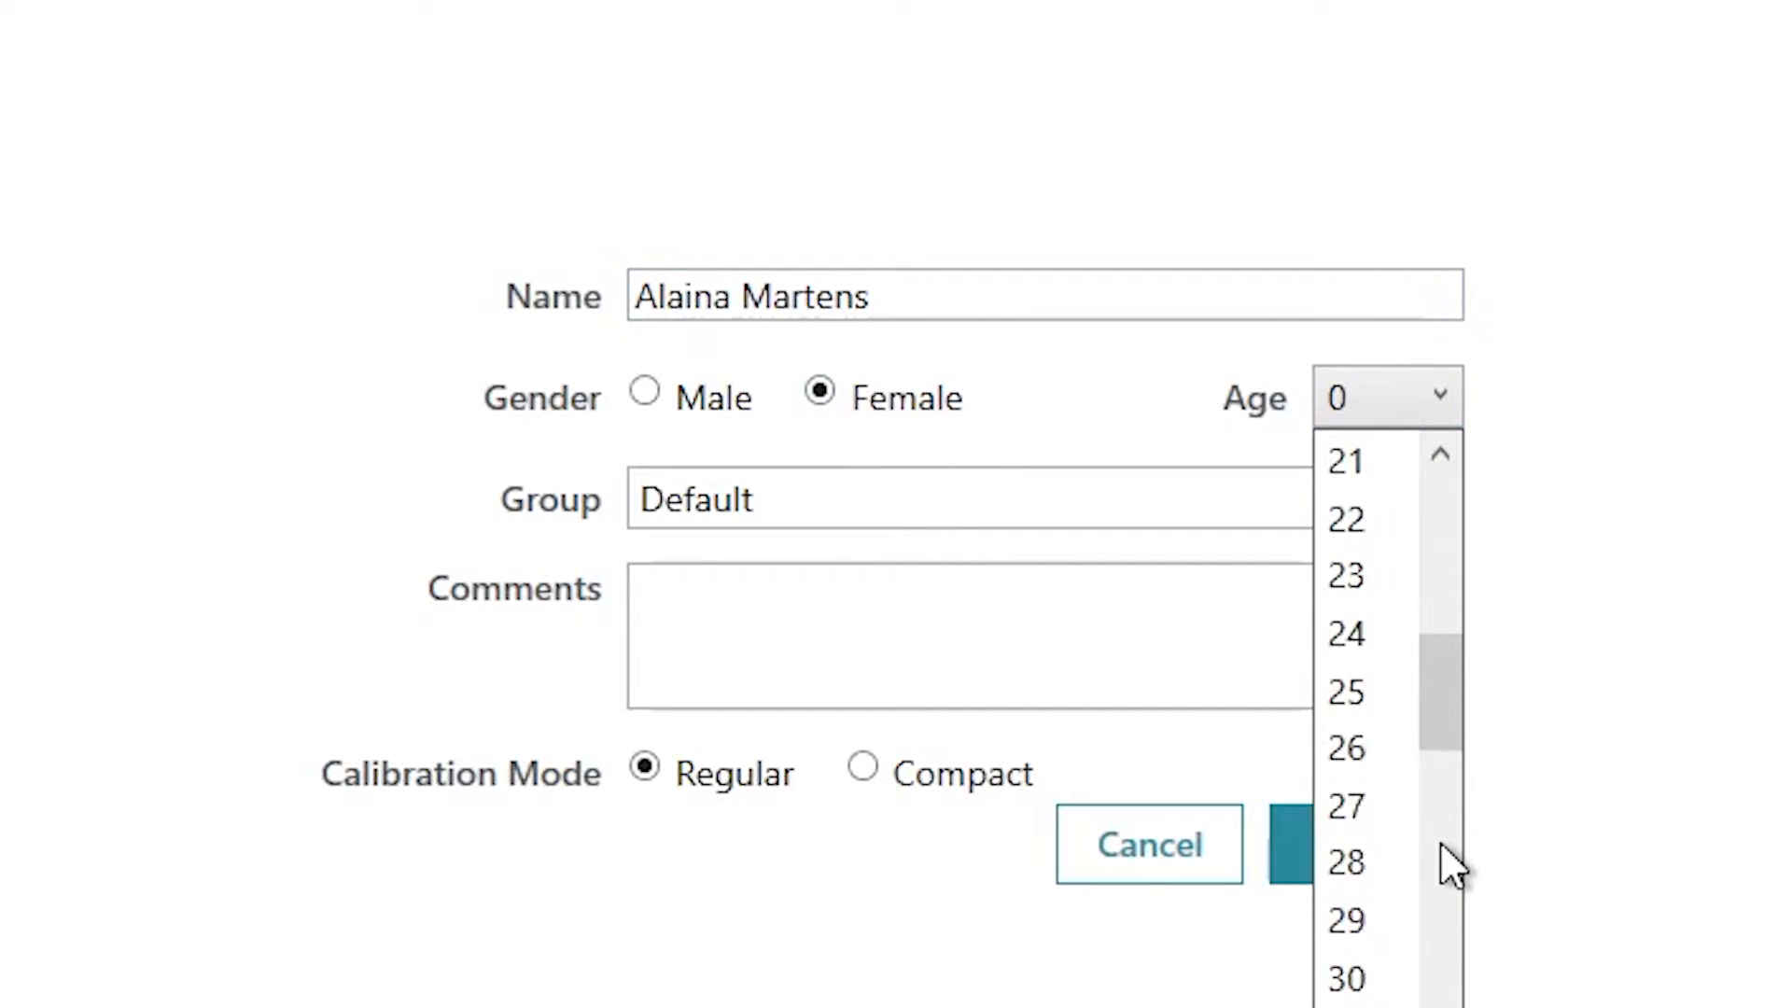
scroll(1442, 844, up, 5)
scroll(1432, 822, down, 1)
scroll(1422, 831, down, 3)
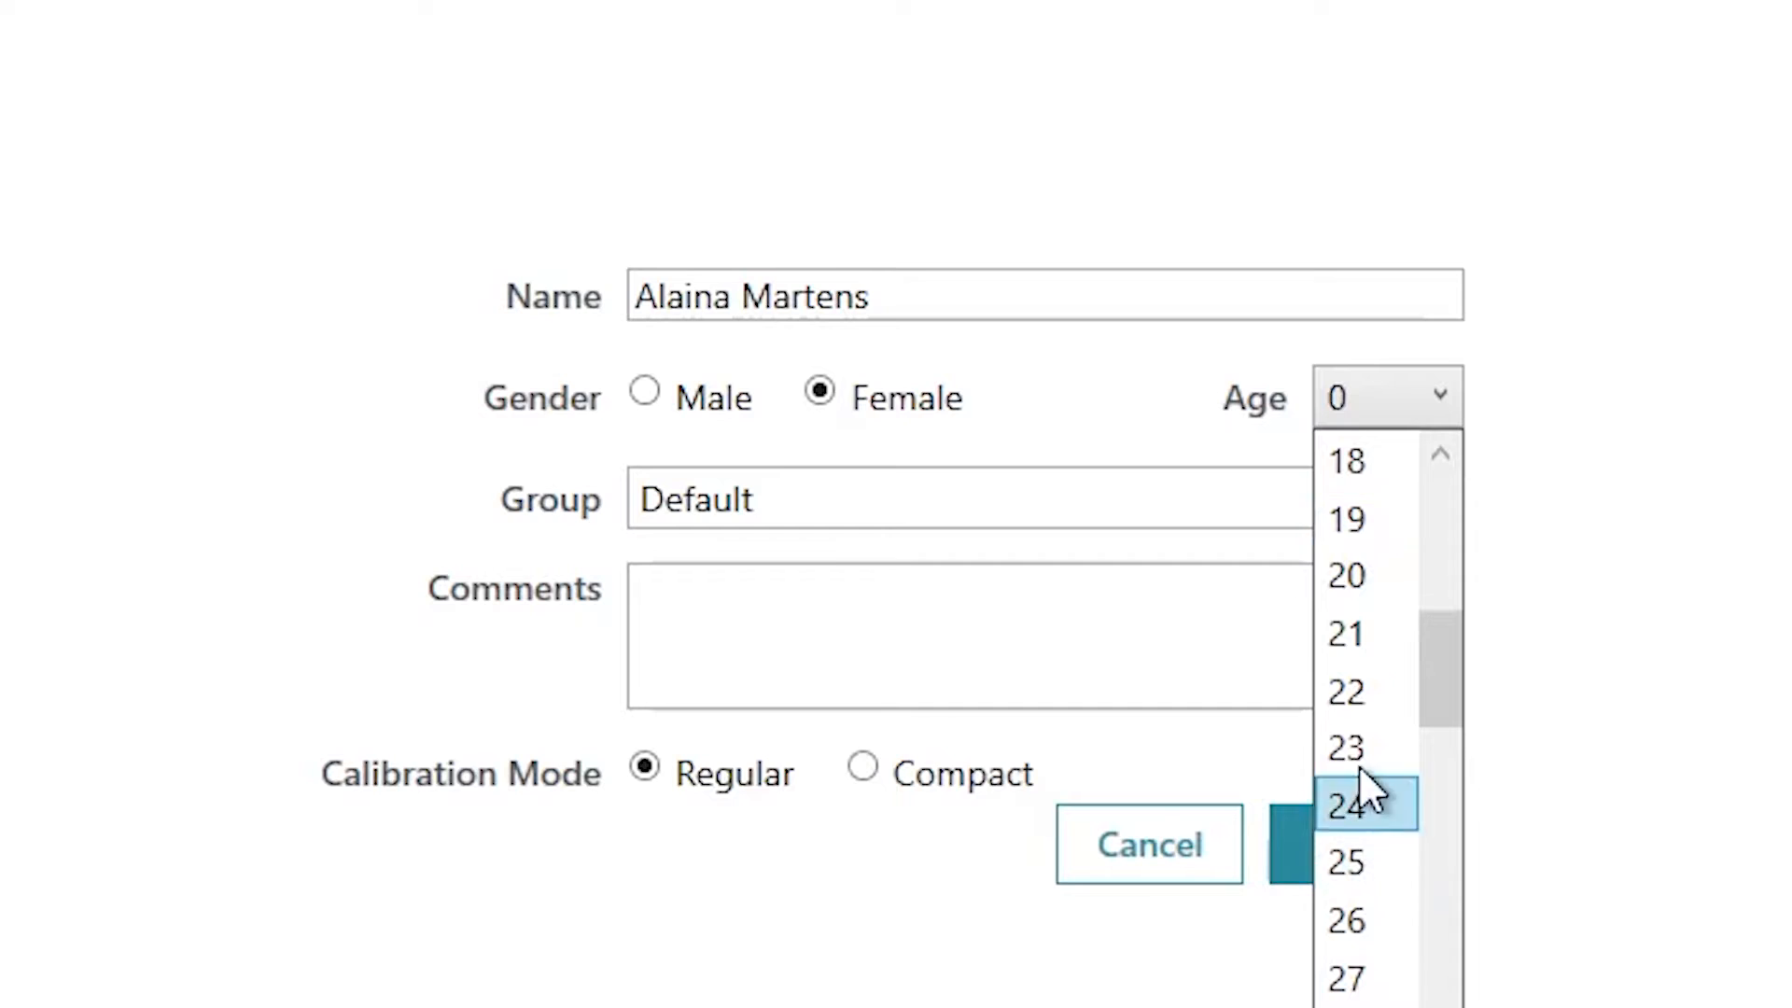
click(1350, 648)
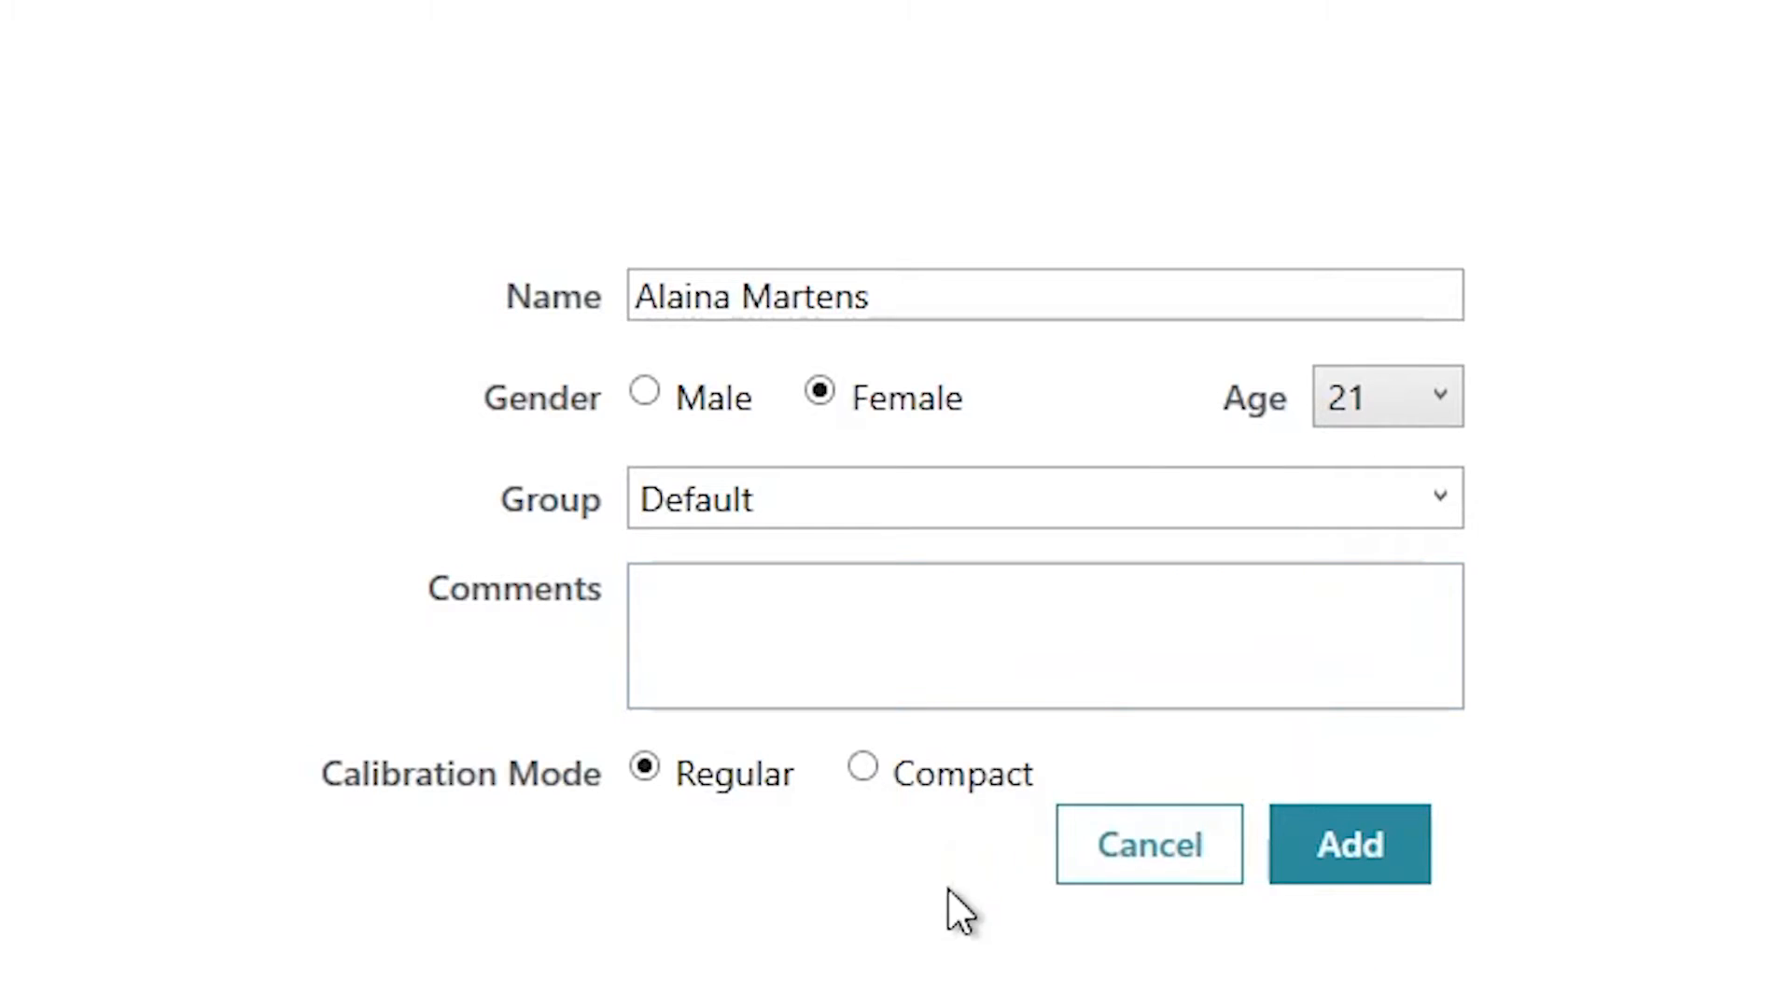
click(1331, 826)
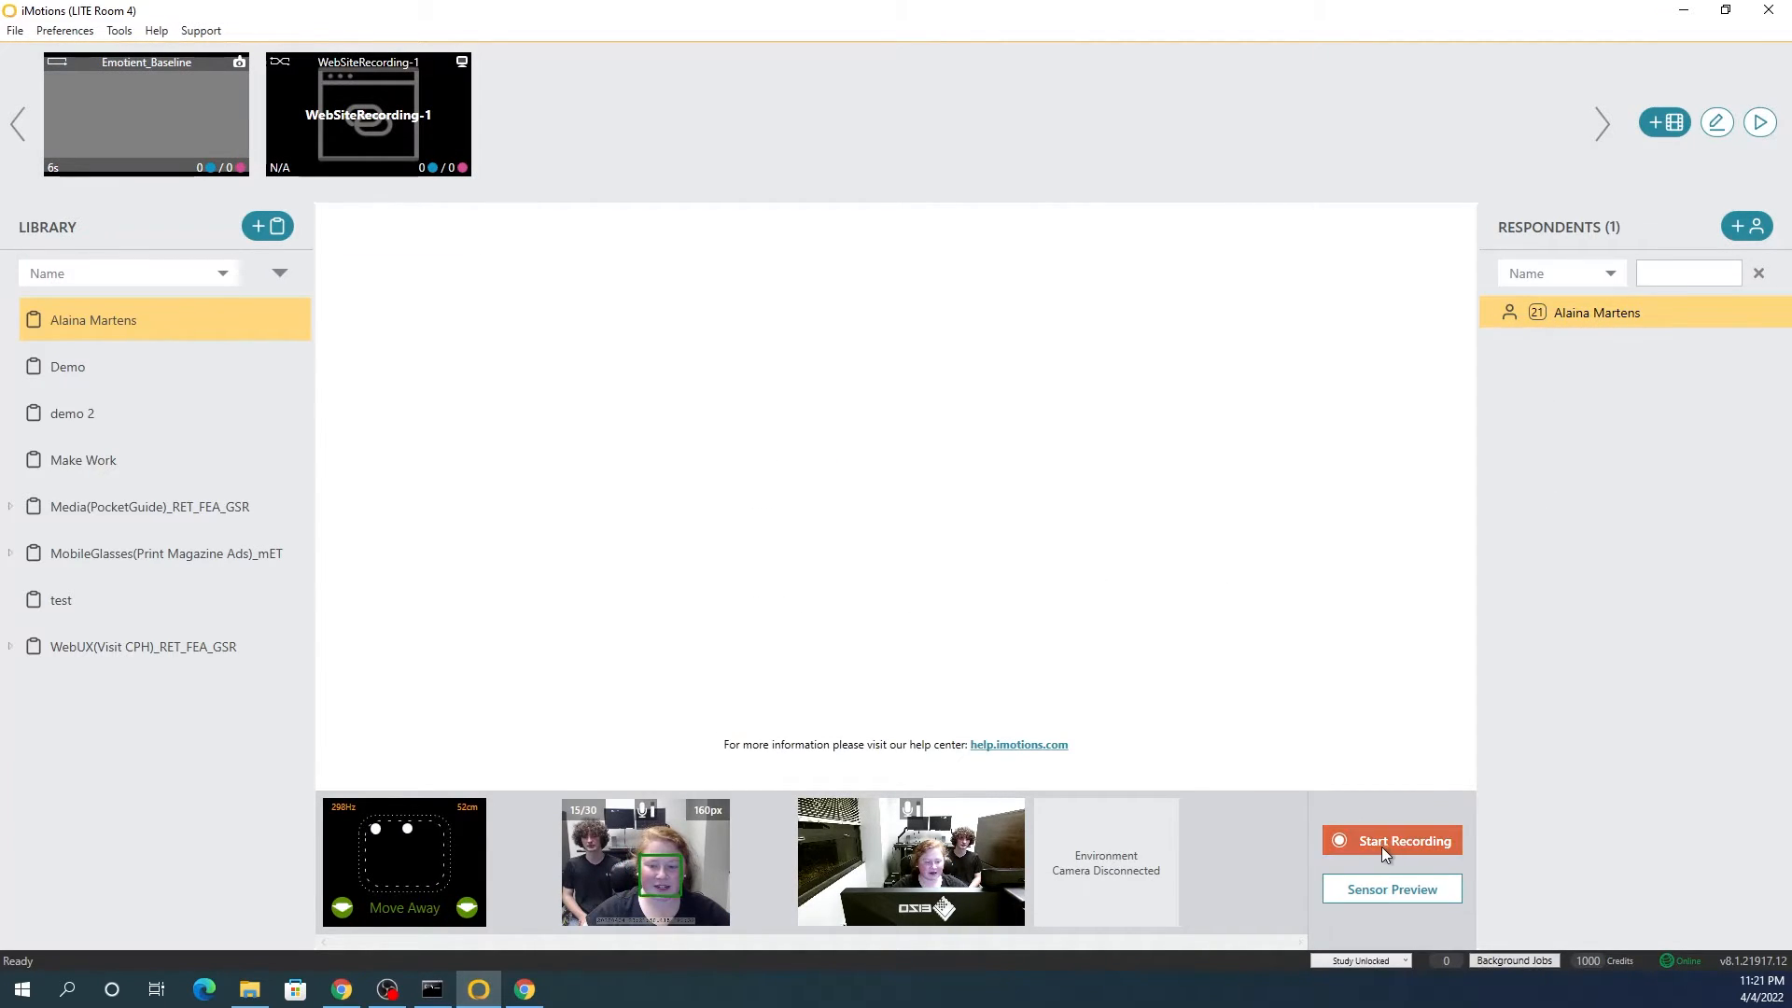
Step: Start the recording for the new respondent, continuing past the sensor mismatch and recording stimuli notices
click(1379, 844)
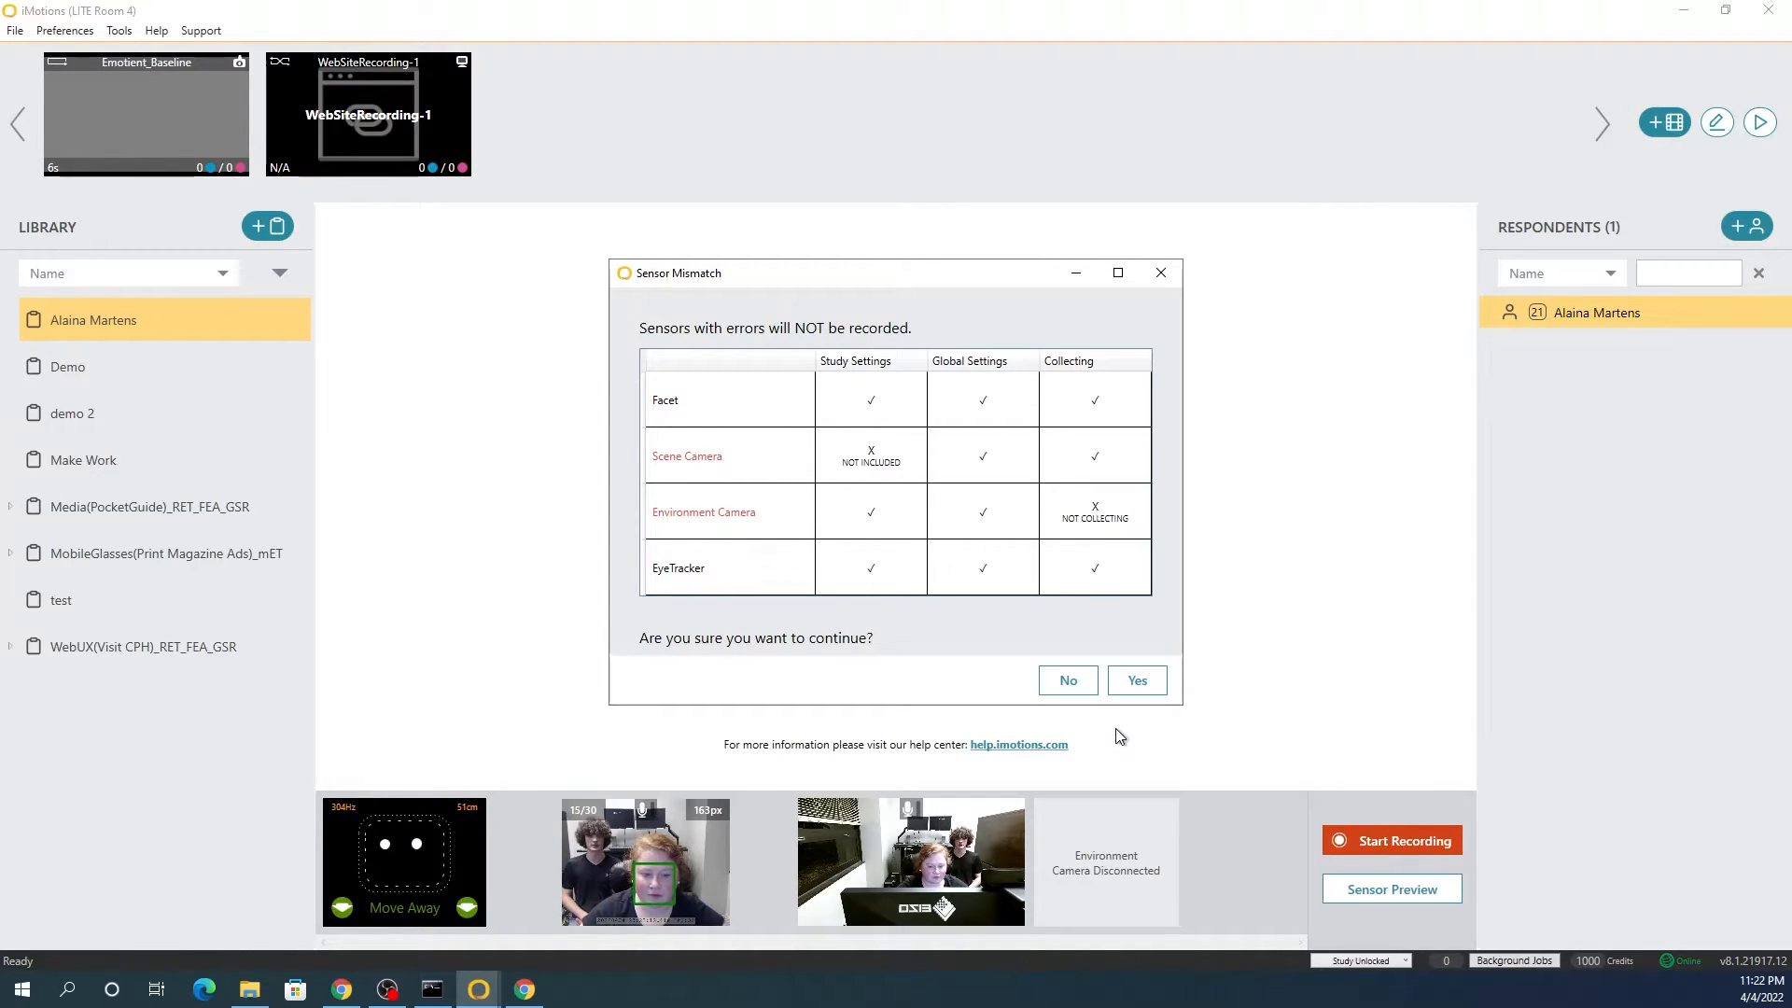
click(1134, 686)
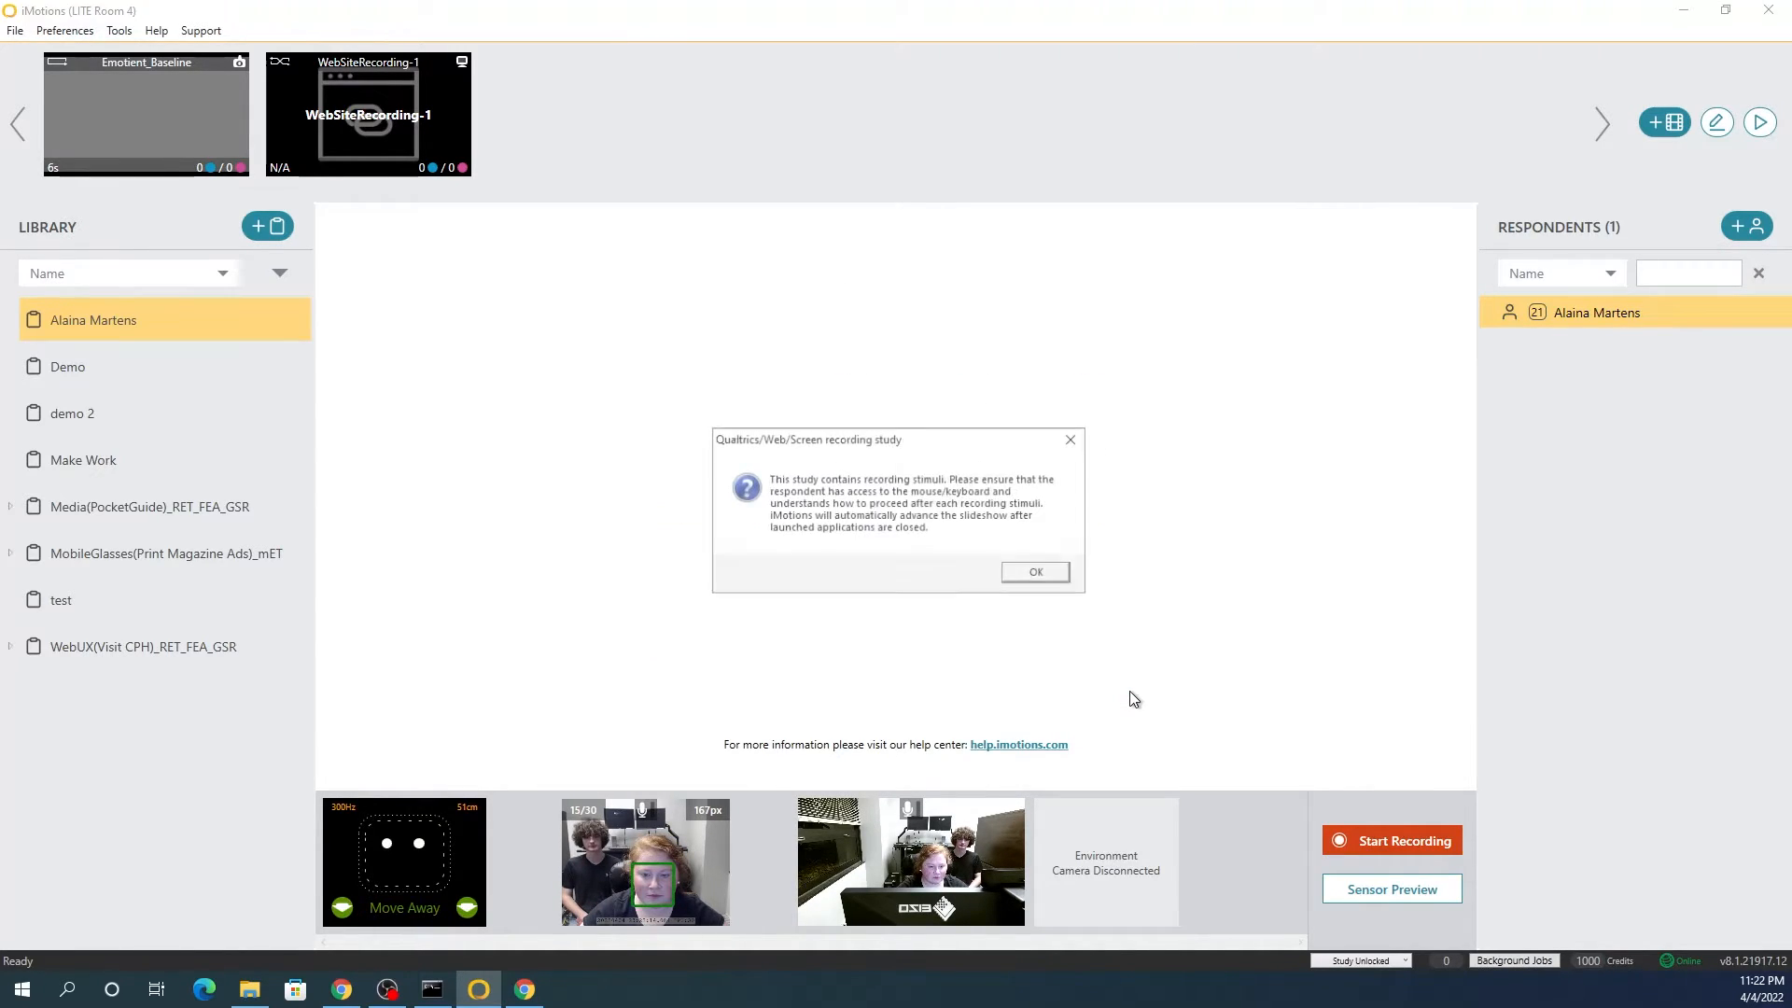
click(1031, 573)
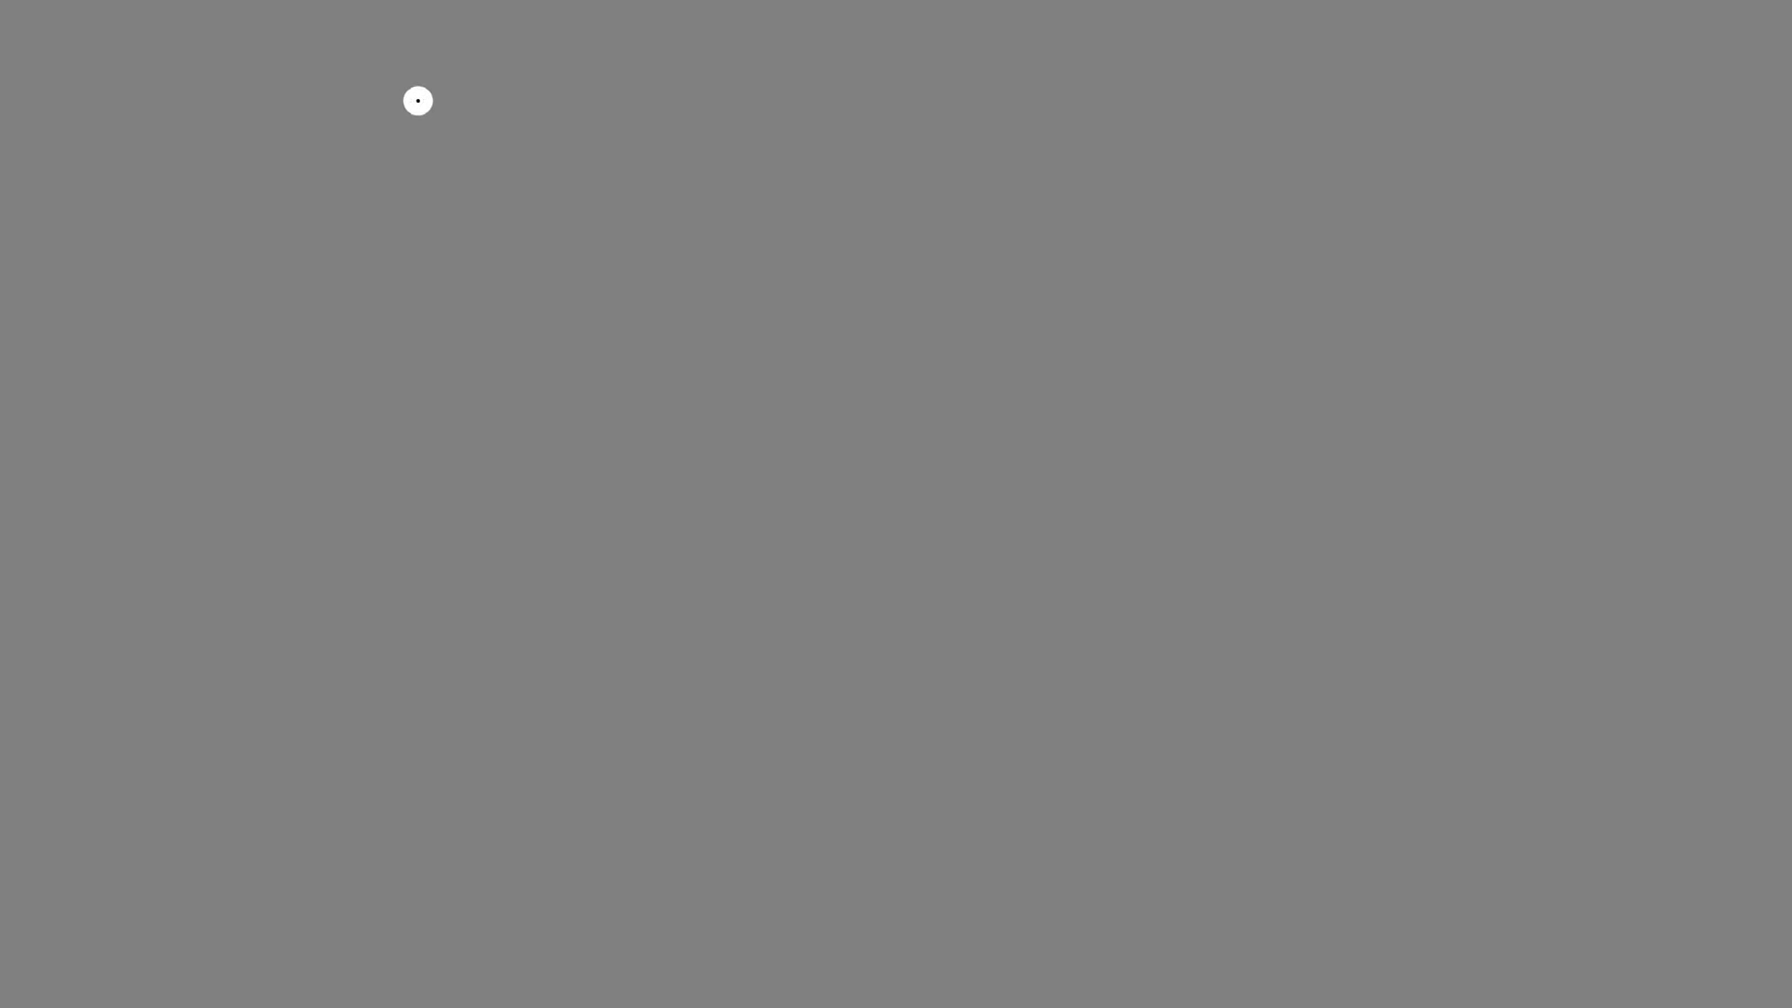